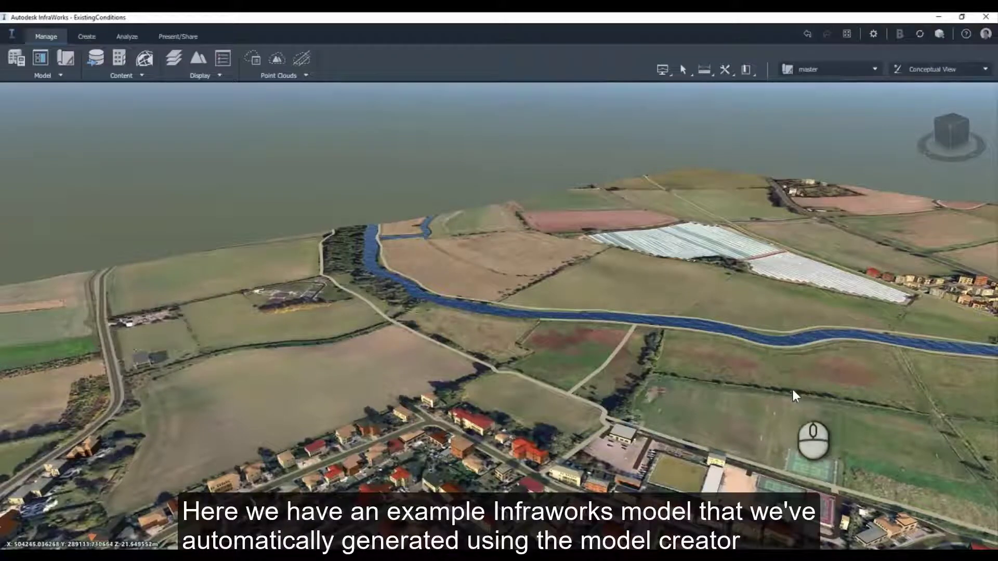
Start an IMX export of the entire model with OSGB1936.NationalGrid as the target coordinate system.
left_click_drag(818, 418, 738, 410)
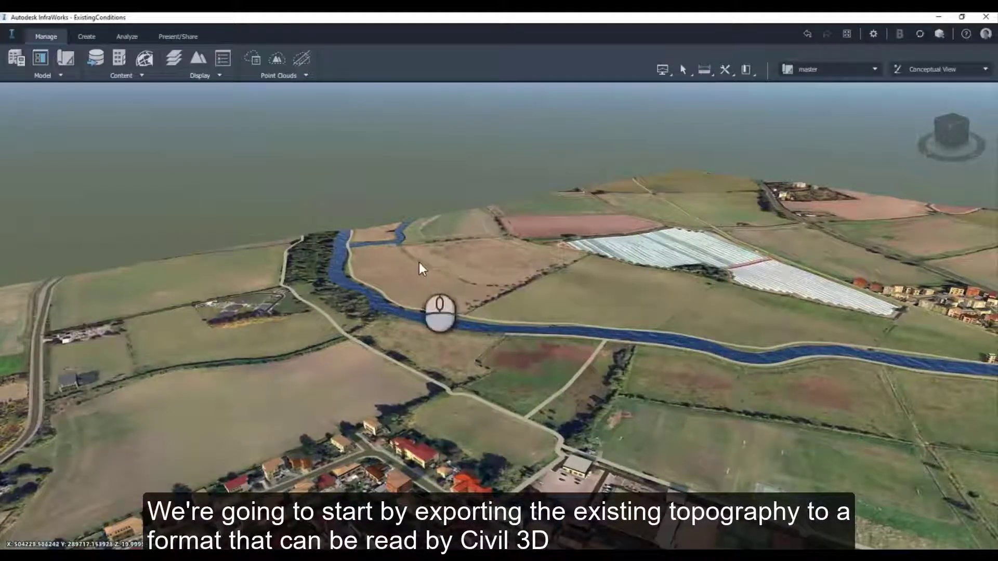
left_click(167, 37)
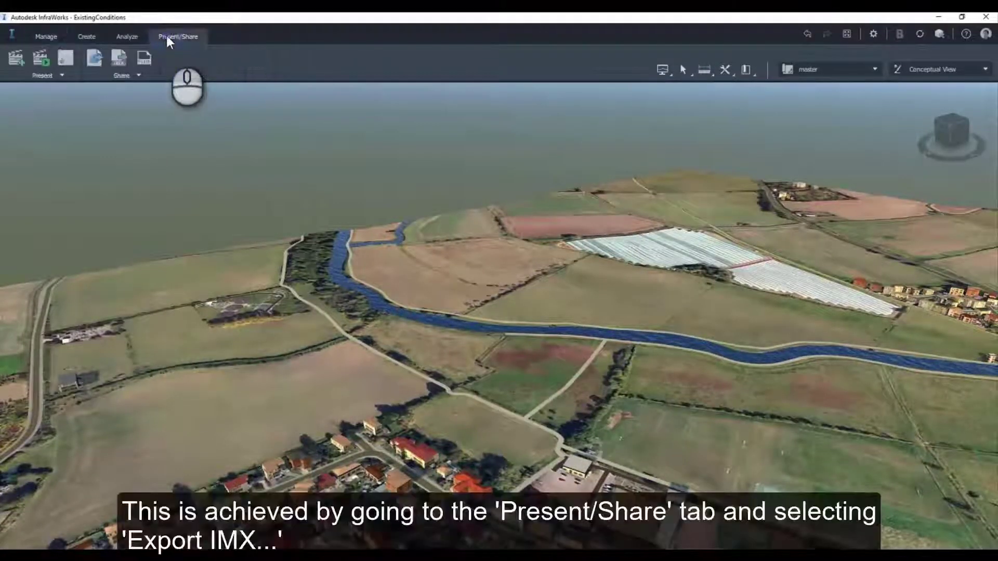
left_click(120, 58)
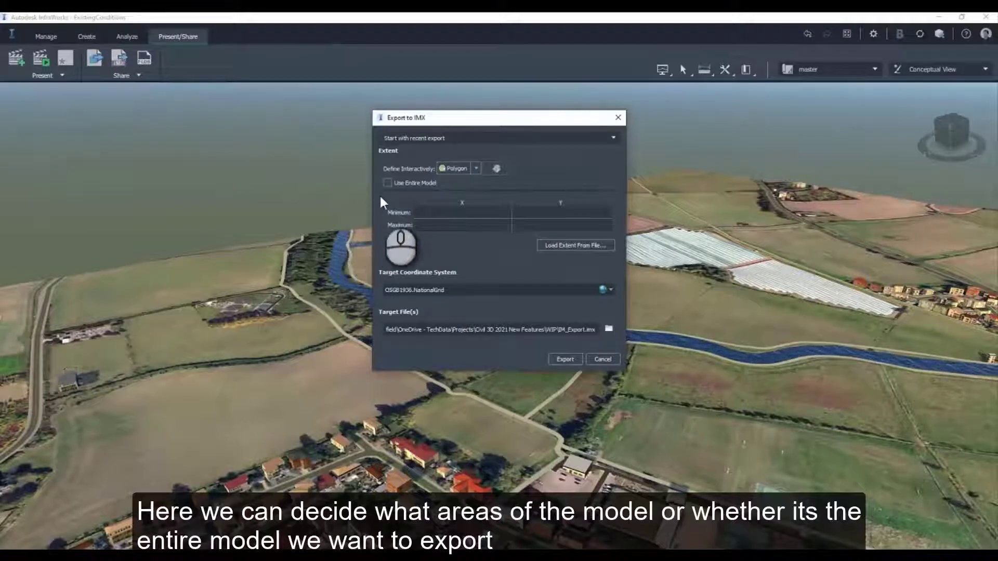
left_click(387, 183)
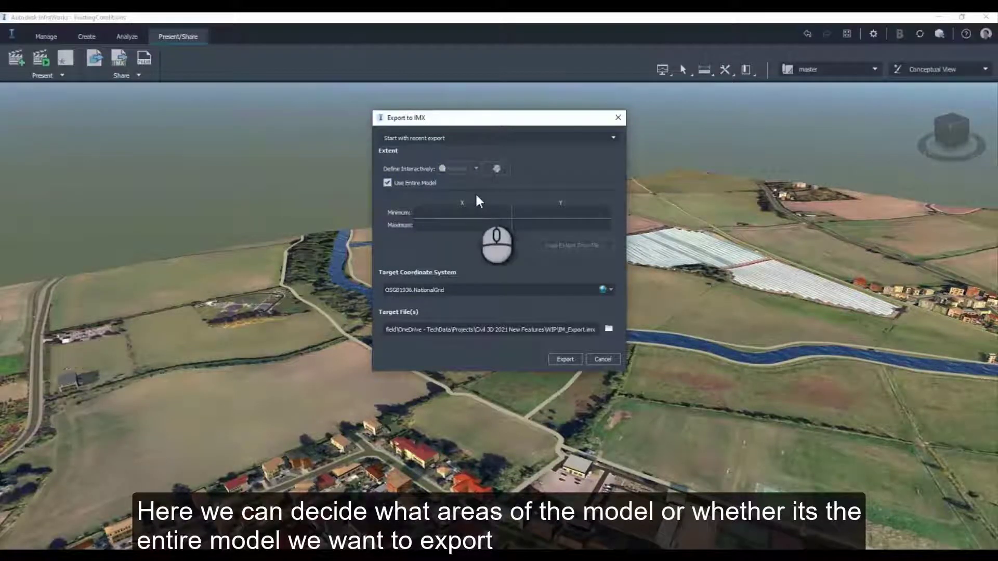
left_click(611, 290)
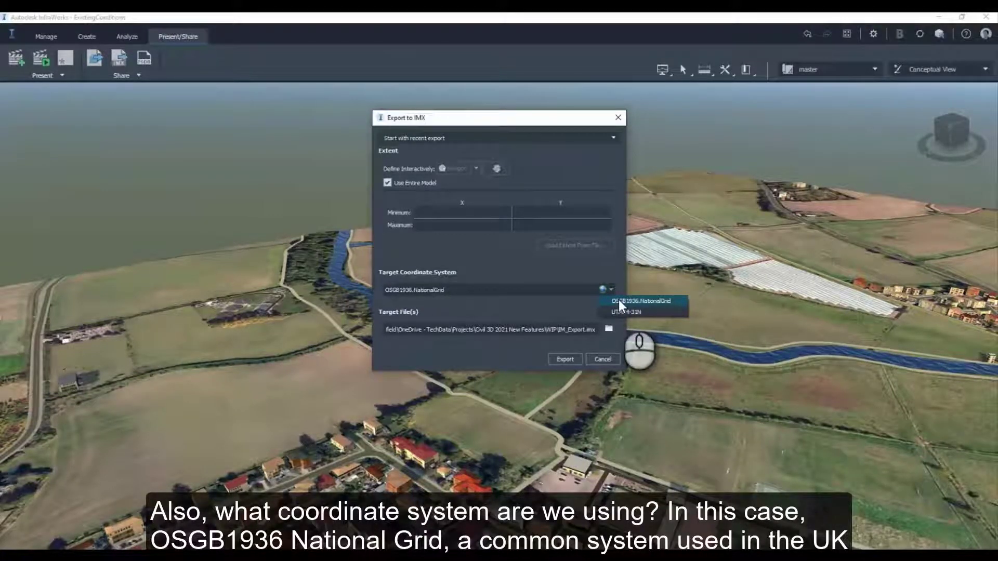
left_click(669, 302)
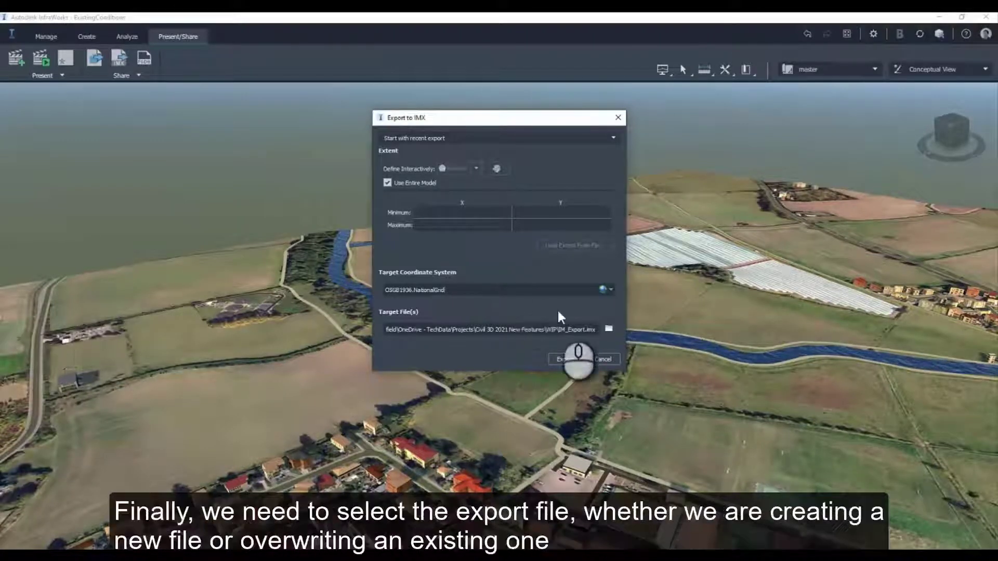
Export to InfraworksModel.imx, replacing the existing file.
left_click(608, 329)
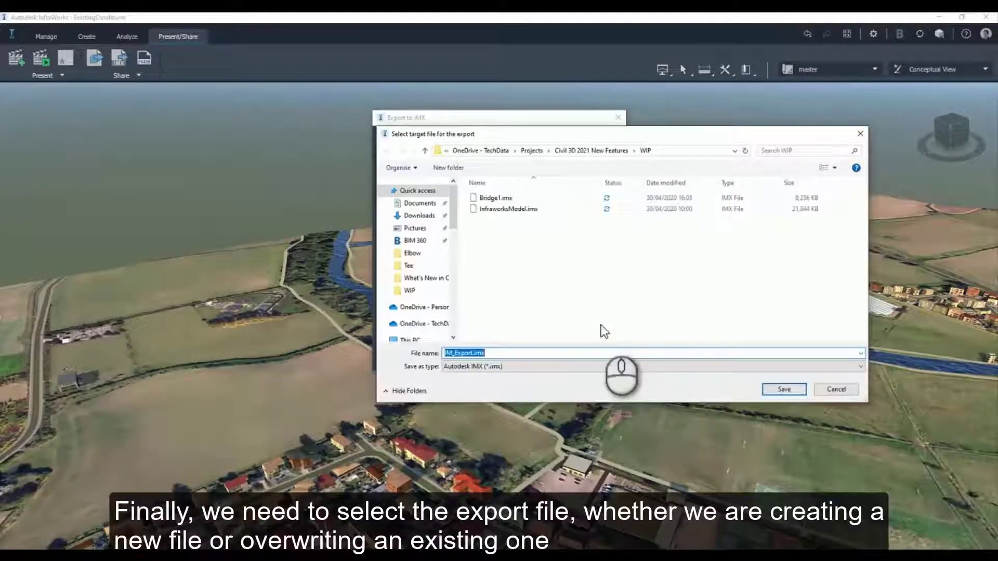
left_click(509, 209)
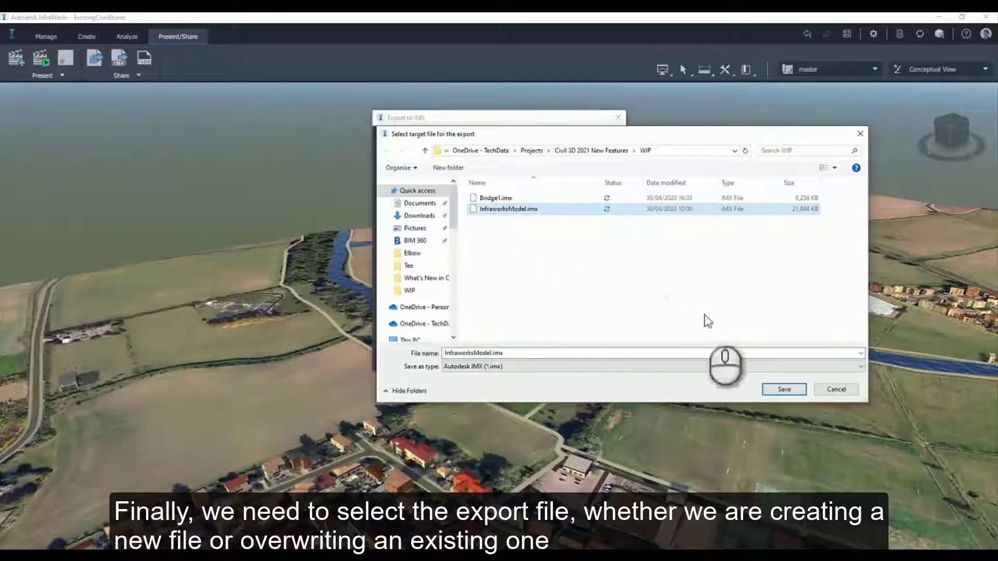
left_click(769, 388)
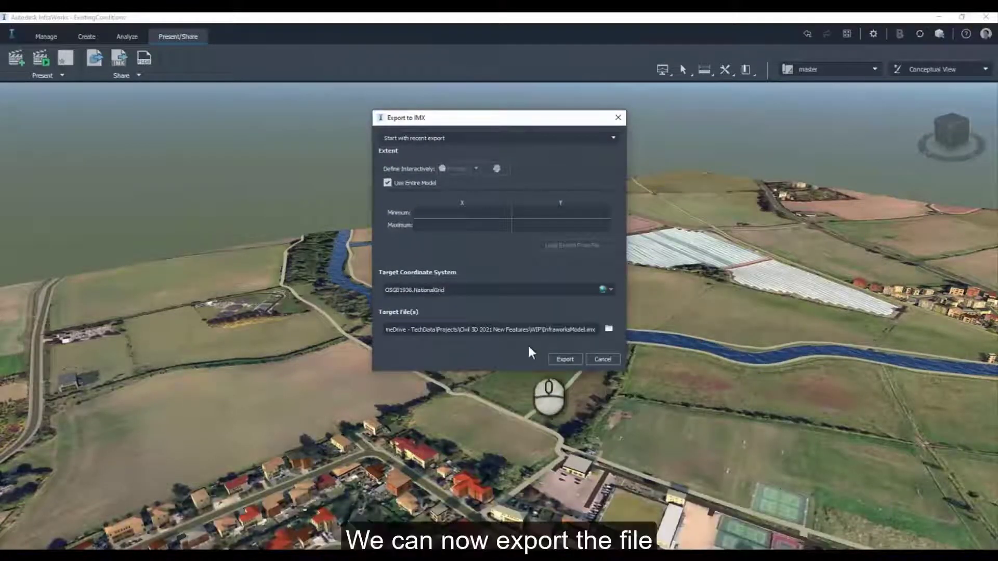
left_click(558, 361)
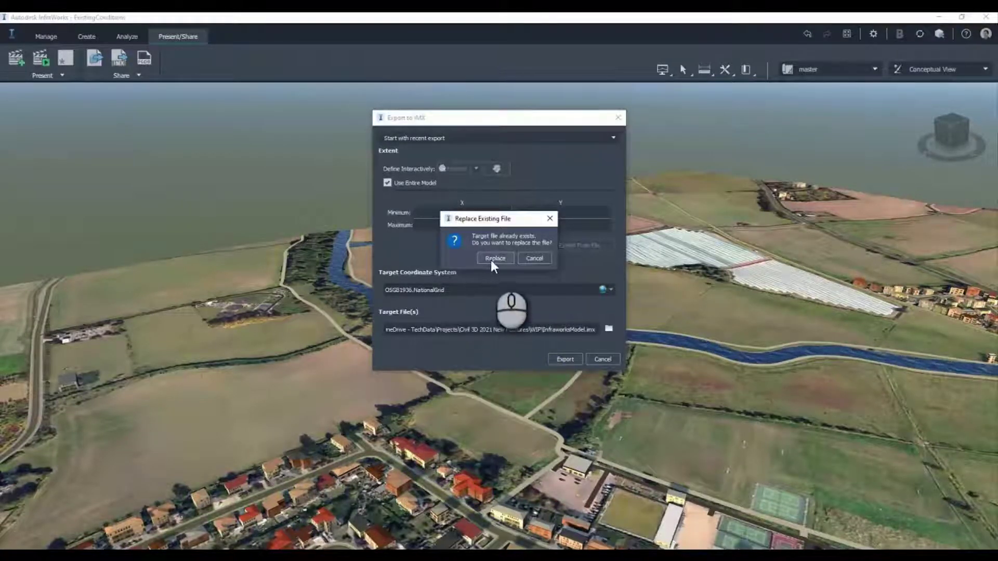
left_click(493, 258)
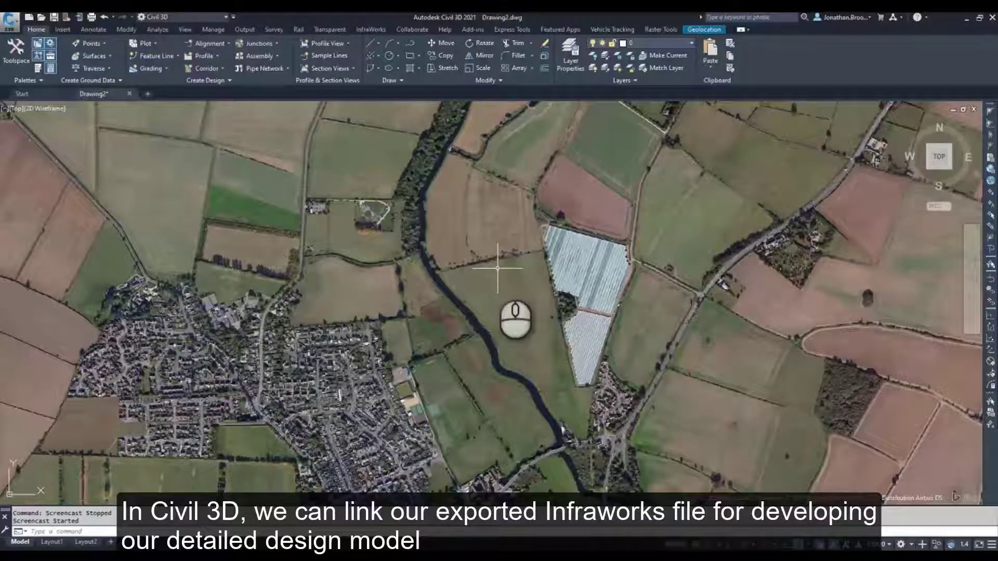
Load InfraworksModel.imx into Open InfraWorks Model, keeping All Objects.xml object settings.
left_click(369, 29)
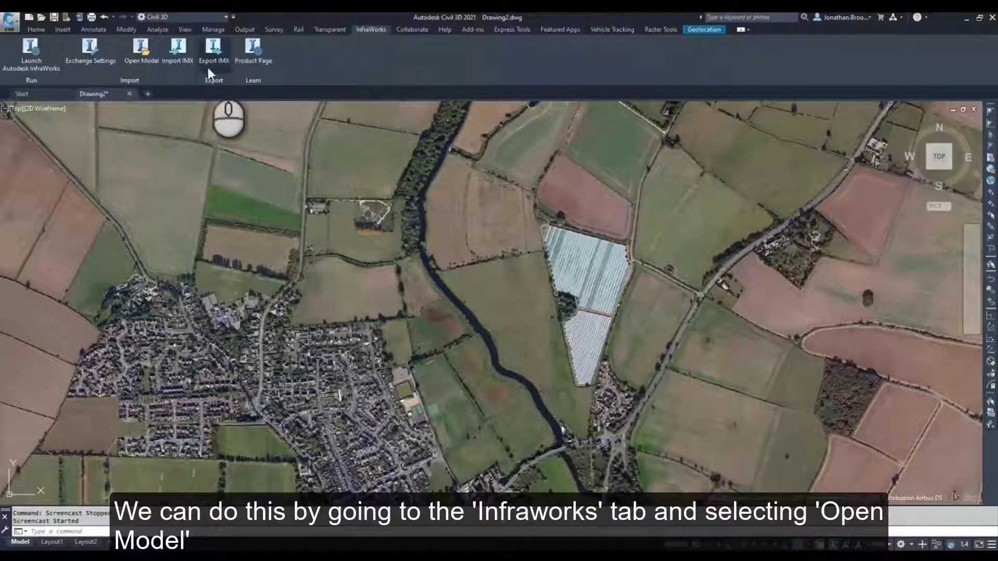
left_click(149, 63)
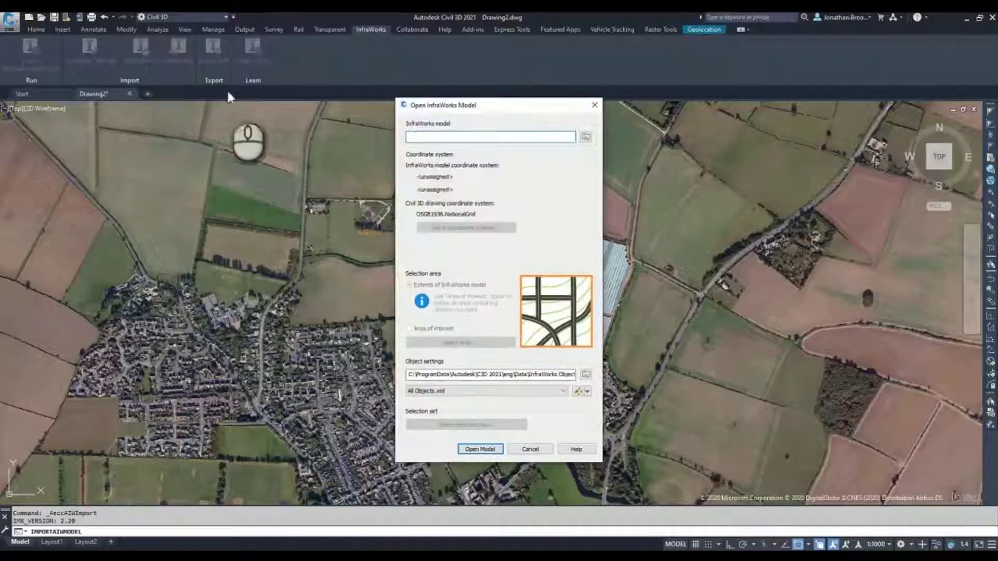
left_click(586, 136)
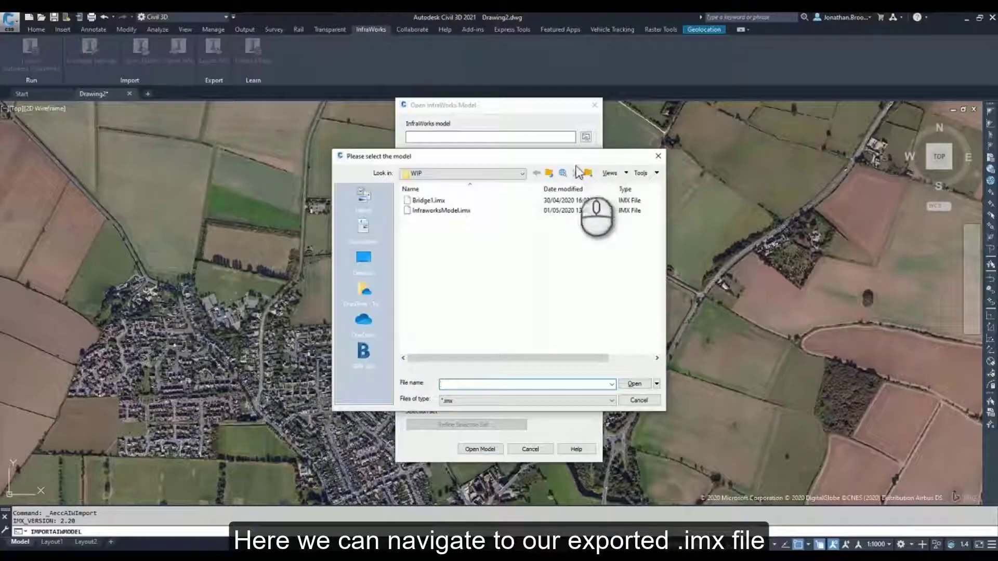
left_click(441, 210)
left_click(634, 383)
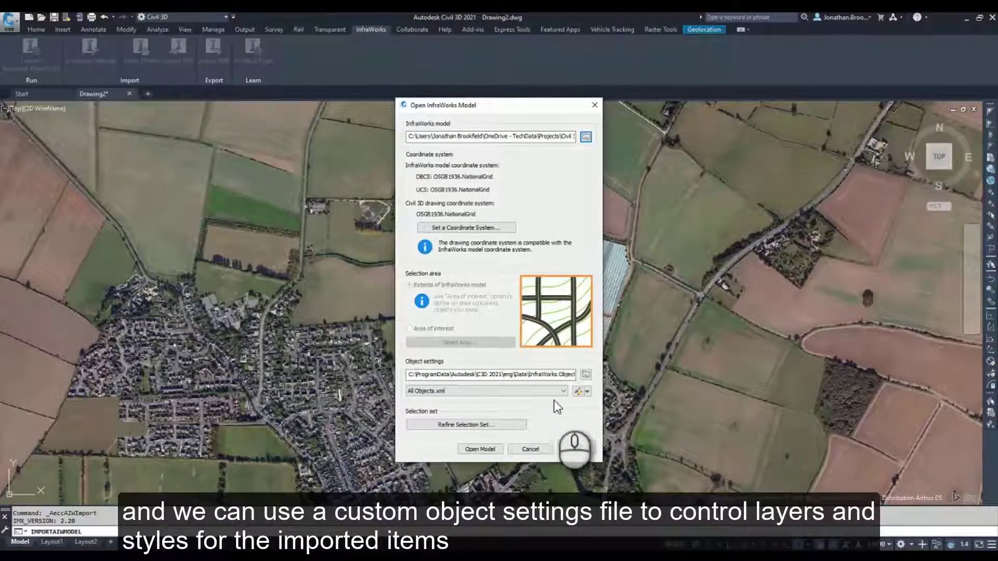
left_click(587, 391)
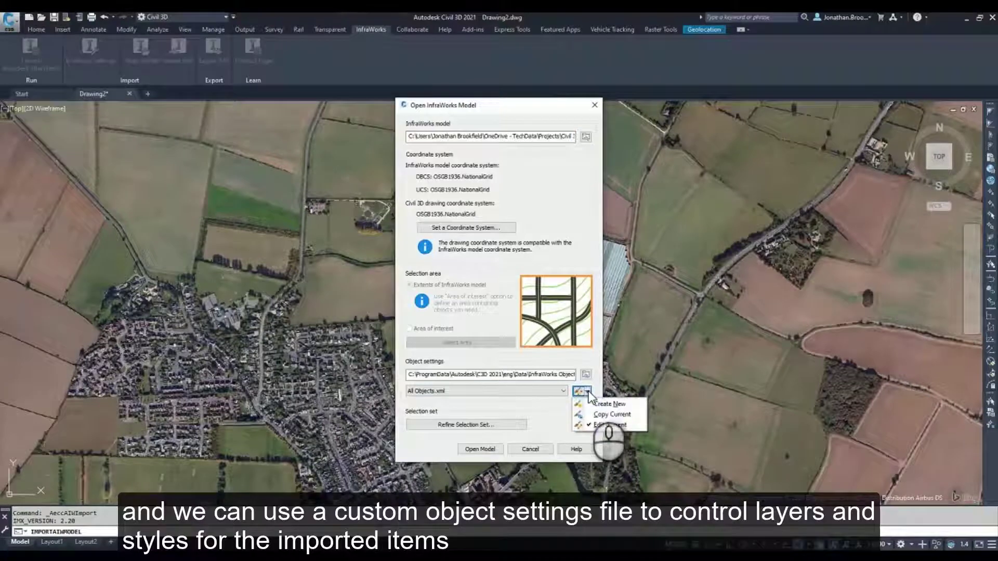
left_click(562, 391)
left_click(562, 391)
left_click(561, 393)
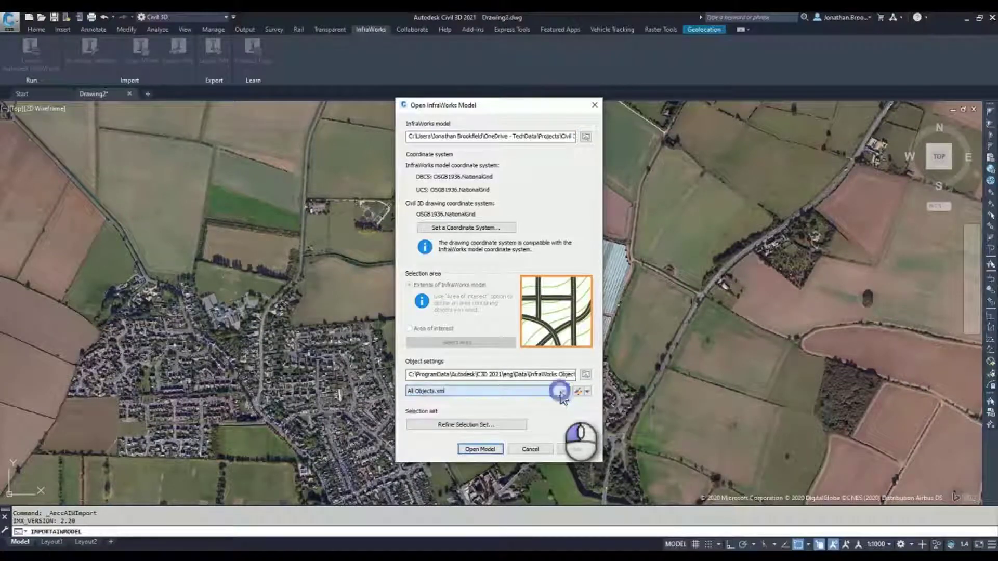
Refine the selection set to only AIW_Existing_Ground and open the model.
left_click(509, 428)
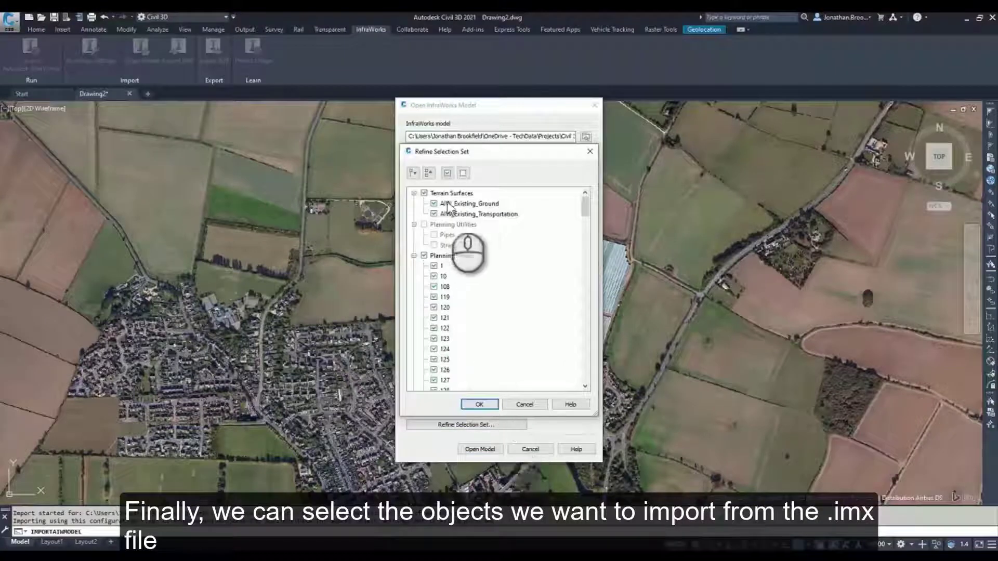
left_click(463, 174)
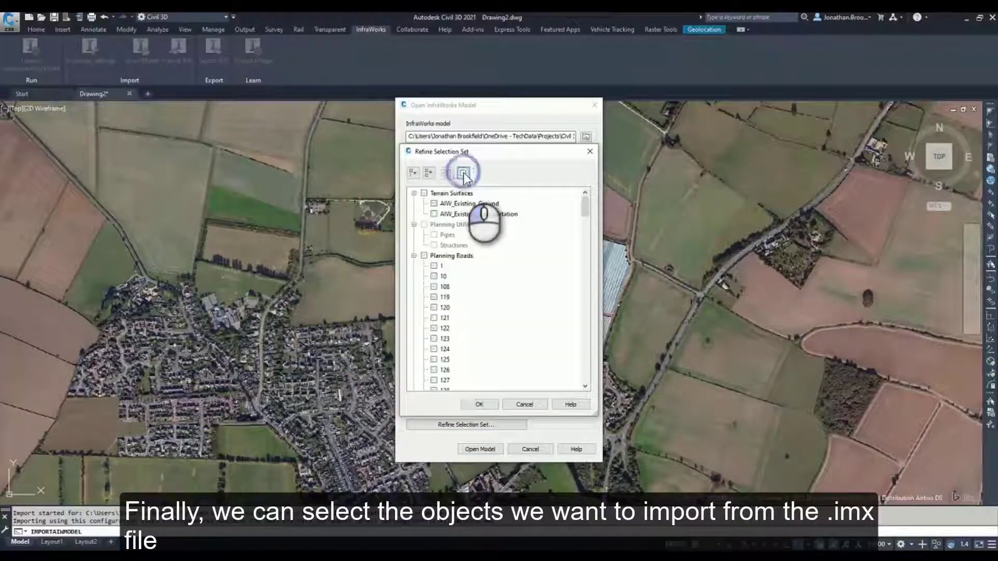
left_click(414, 255)
left_click(415, 297)
left_click(415, 318)
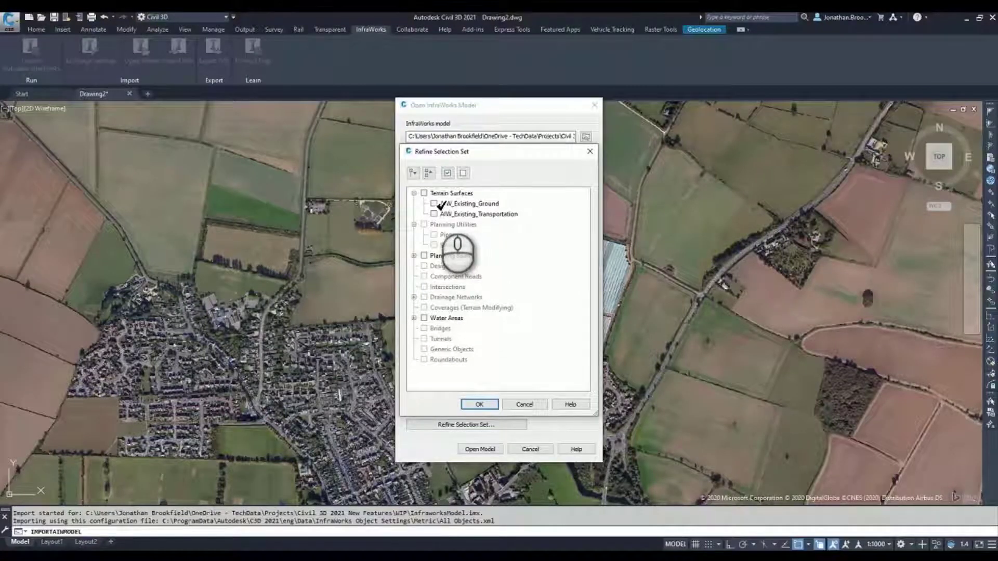
left_click(435, 204)
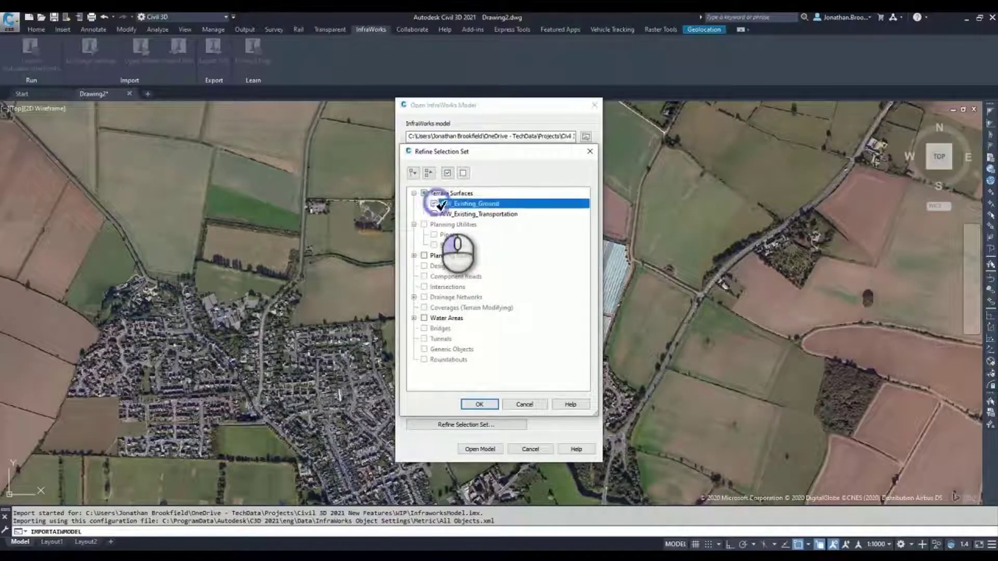
left_click(479, 404)
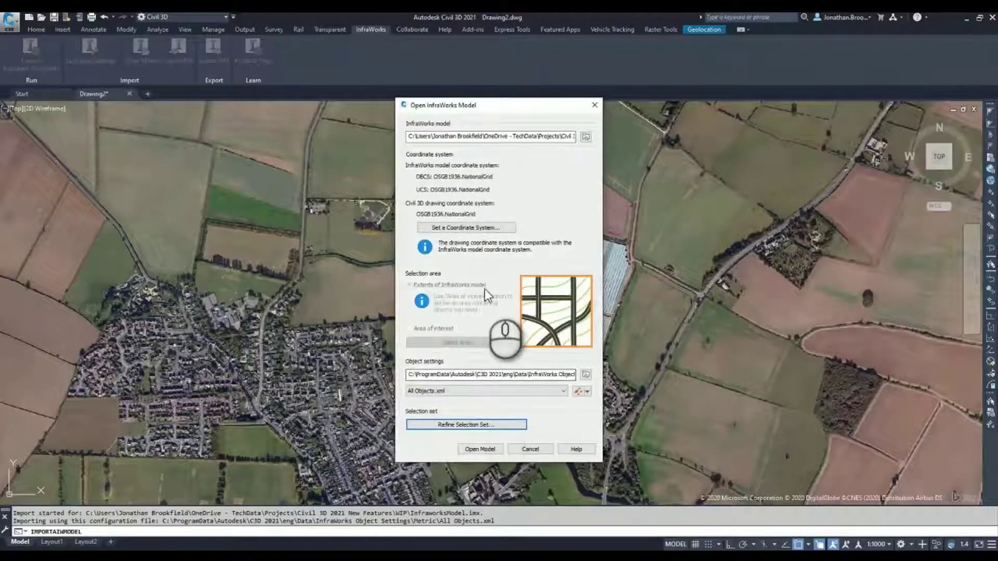
left_click(495, 448)
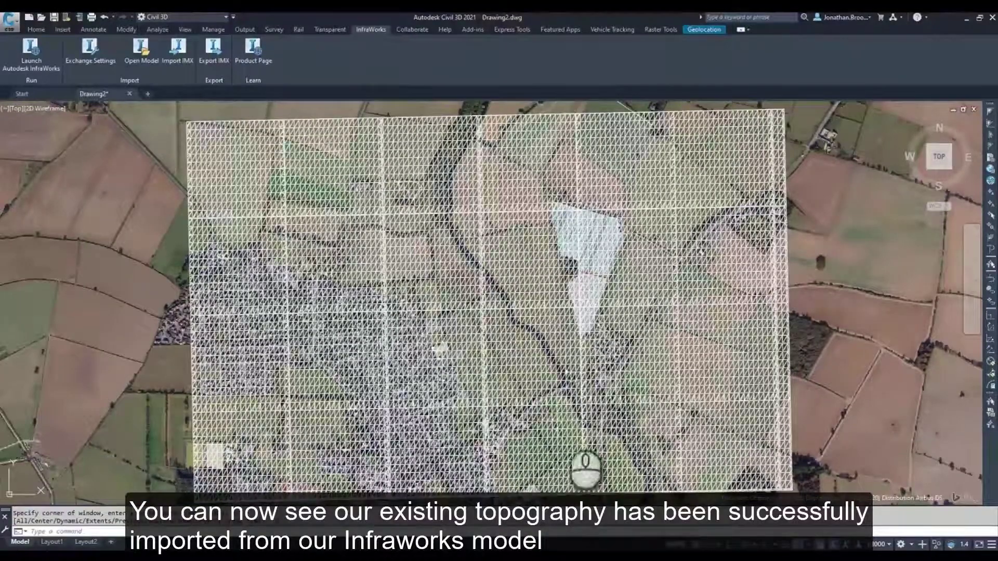
Zoom and pan the view to inspect the imported terrain and town.
scroll(840, 352, "down", 2)
scroll(841, 353, "up", 3)
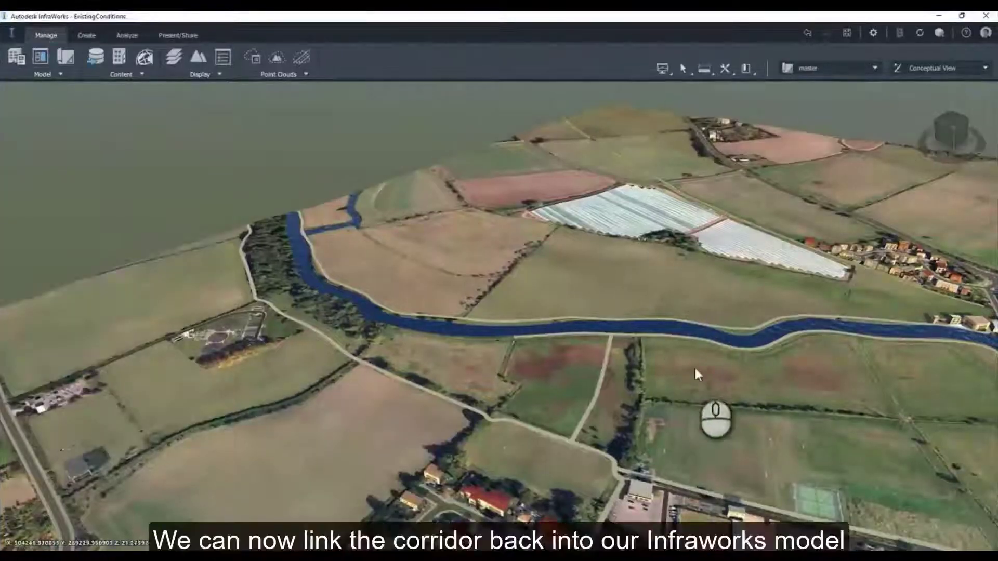
left_click_drag(694, 368, 687, 387)
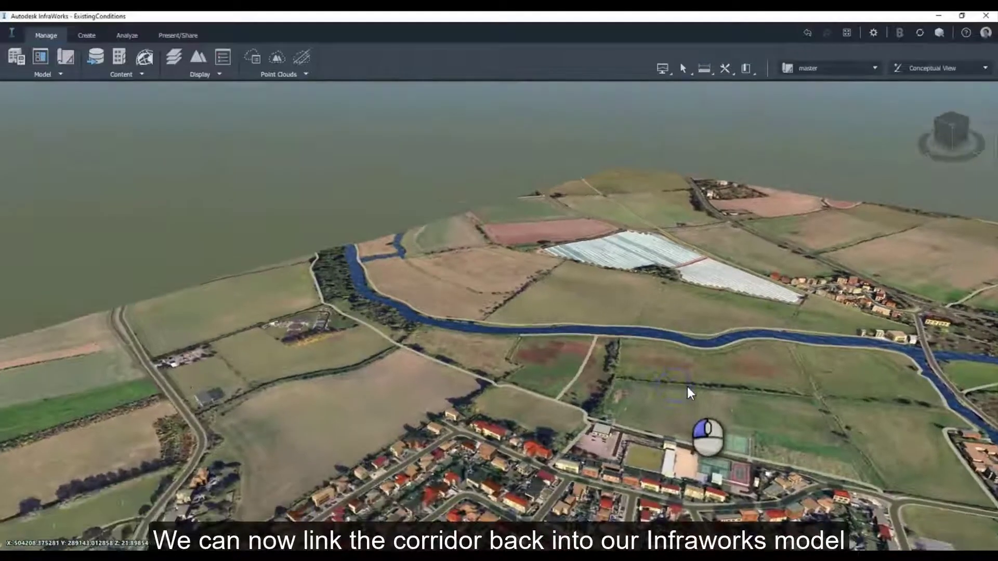
Add WIP\Proposed Road.dwg as a Civil 3D DWG data source, excluding AIW_Existing_Ground.
left_click(96, 57)
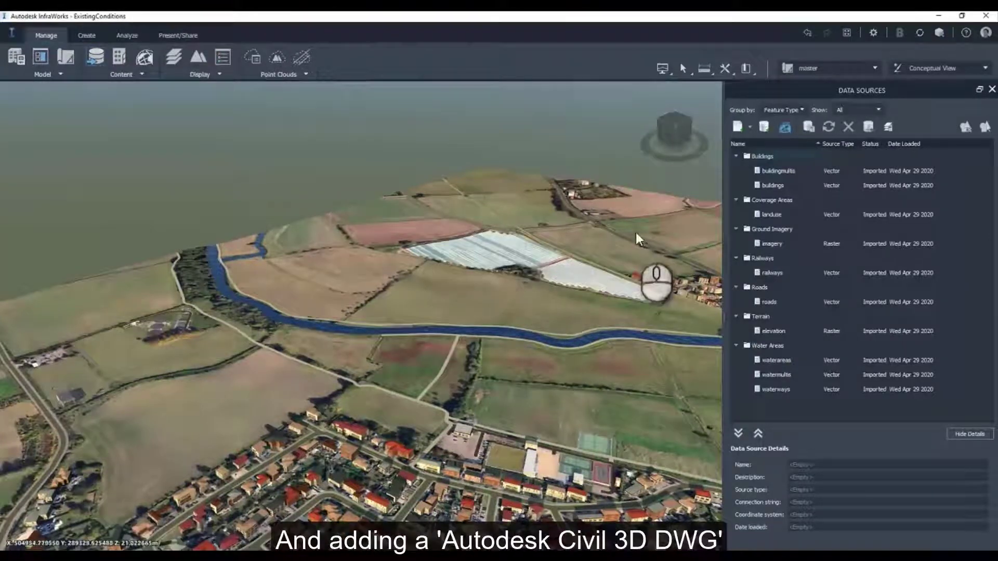
left_click(750, 127)
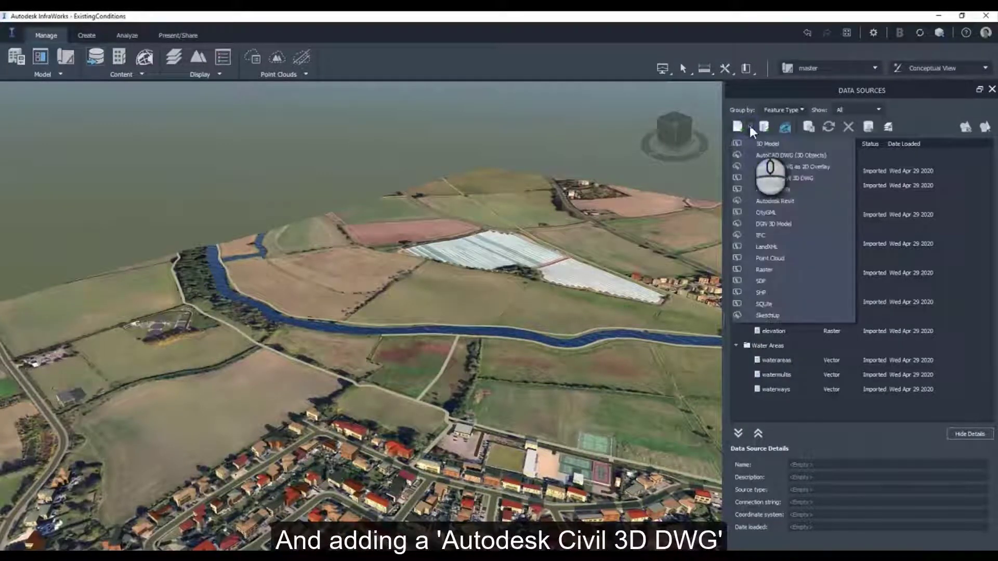
left_click(834, 176)
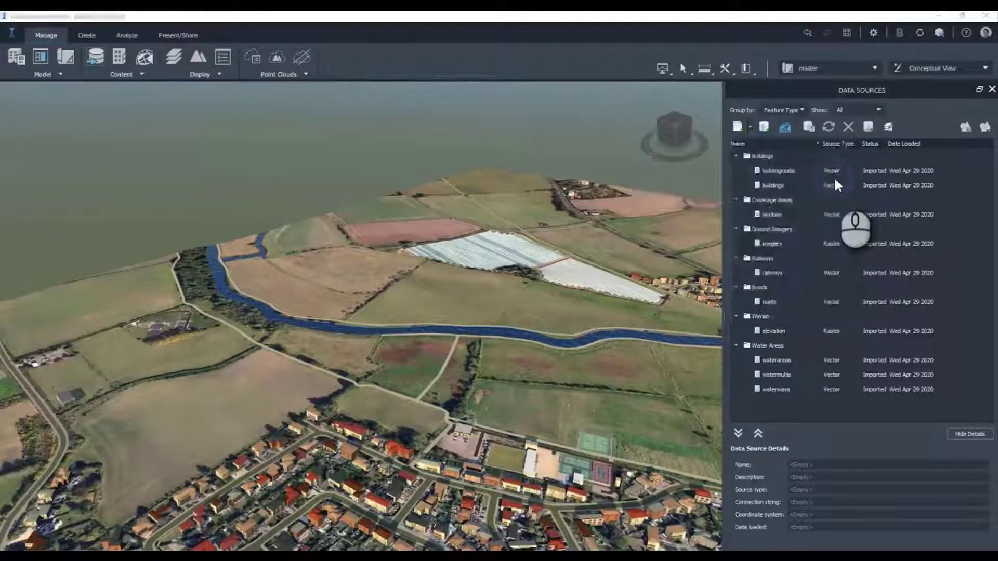
left_click_drag(251, 31, 443, 97)
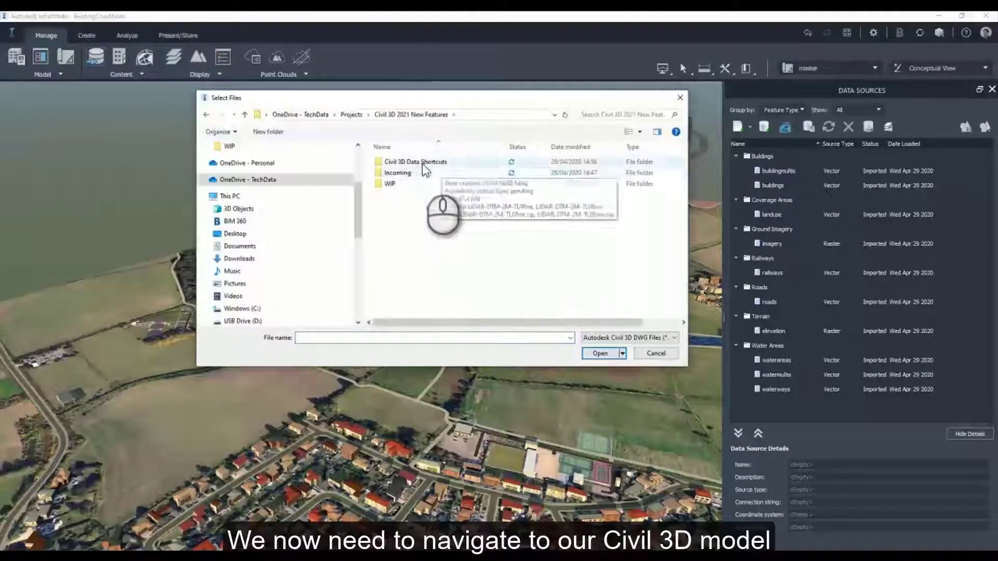
double_click(405, 184)
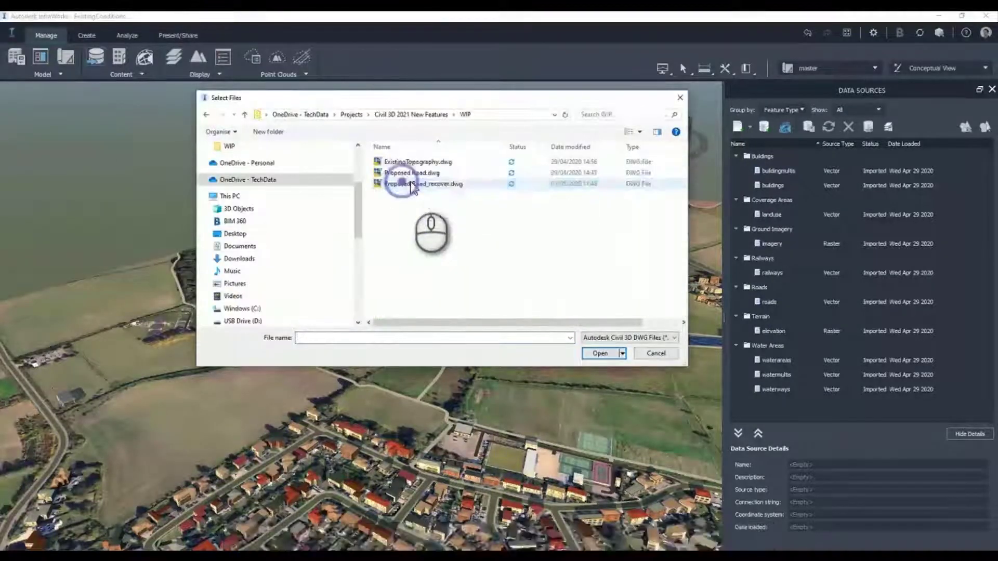
left_click(421, 174)
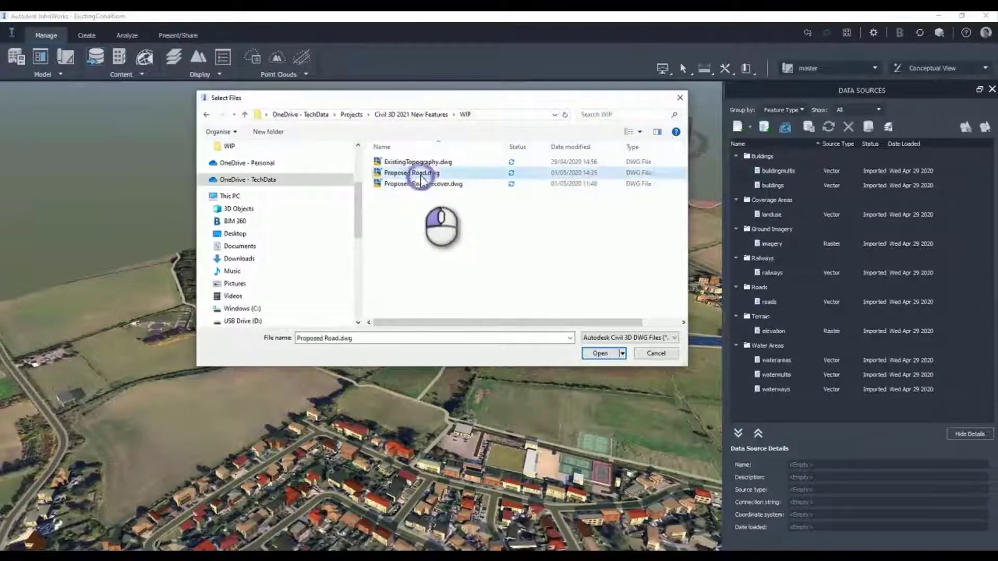
left_click(597, 354)
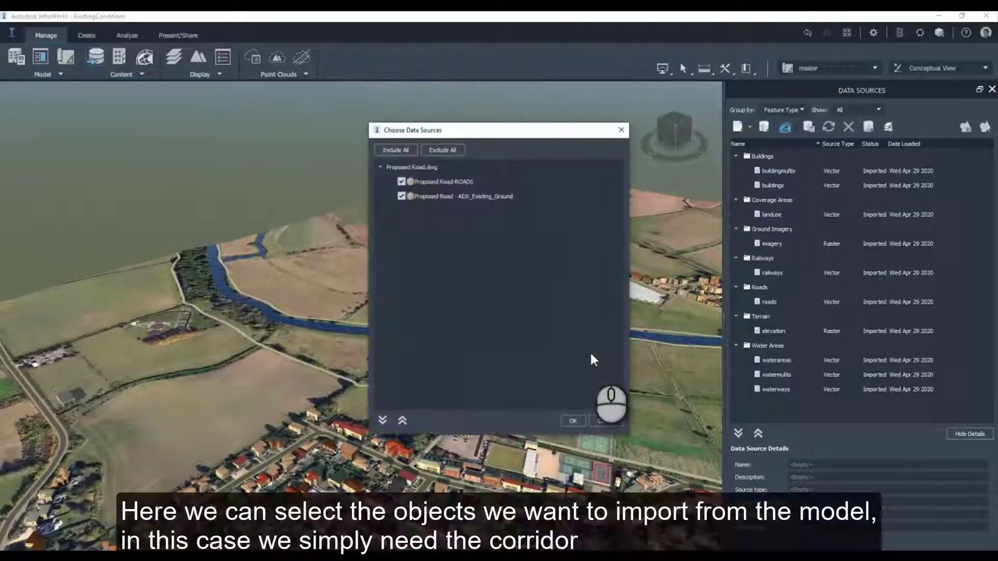
left_click(401, 197)
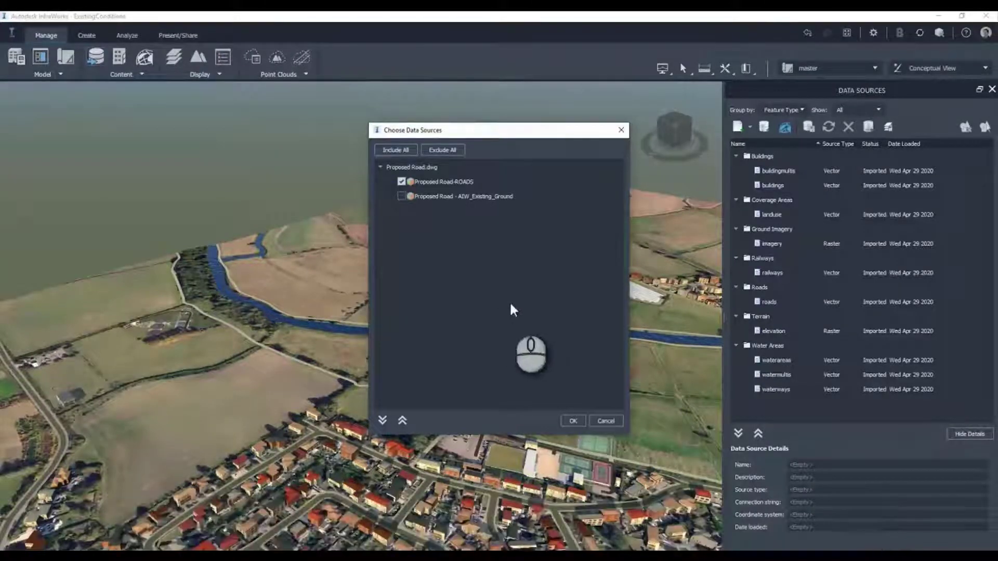
left_click(576, 420)
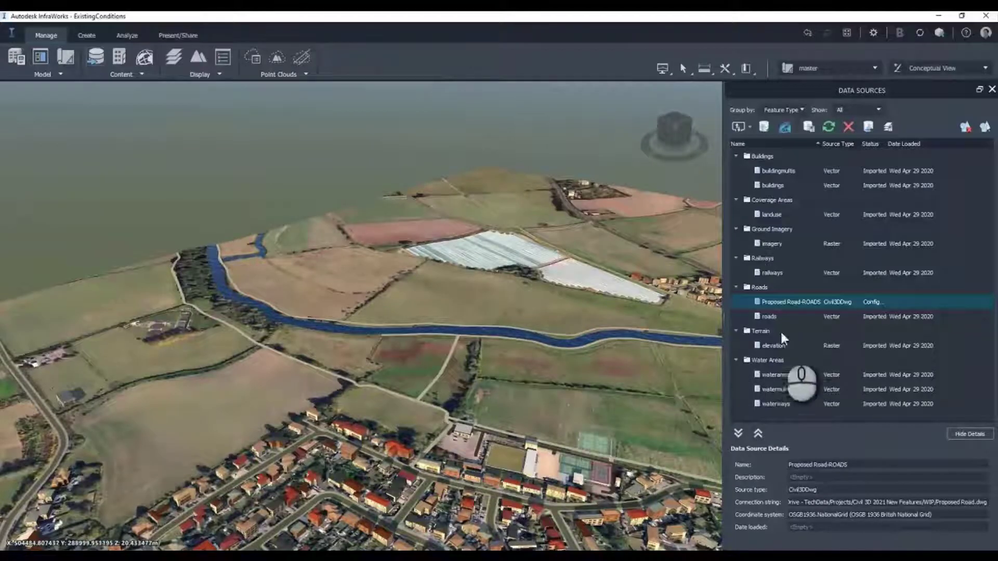
Refresh Proposed Road-ROADS and orbit the view to the corridor's river crossing.
right_click(829, 307)
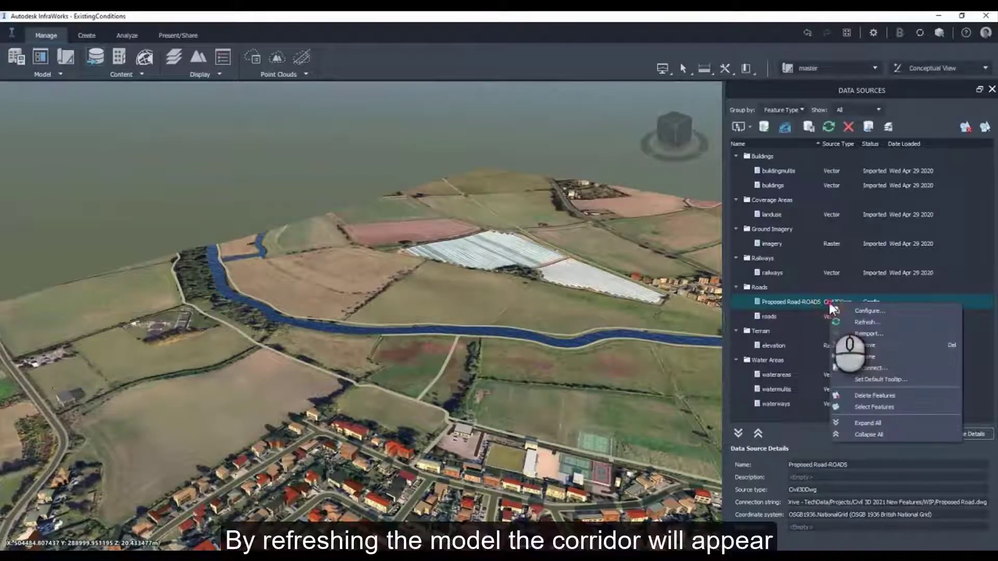
left_click(872, 323)
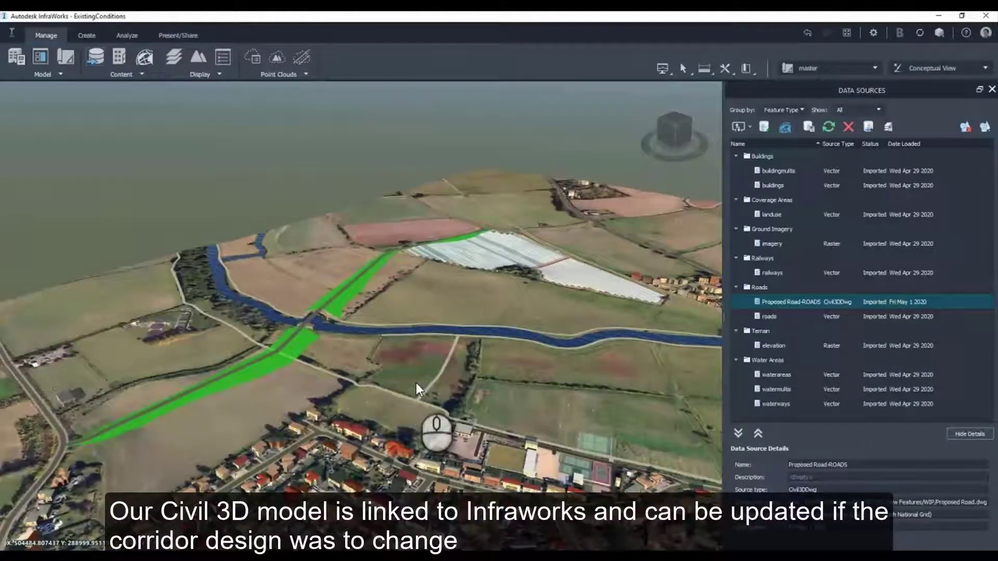
mouse_move(389, 366)
middle_mouse_down("shift")
mouse_move(397, 373)
mouse_move(304, 309)
mouse_move(323, 335)
mouse_move(408, 392)
middle_mouse_up("shift")
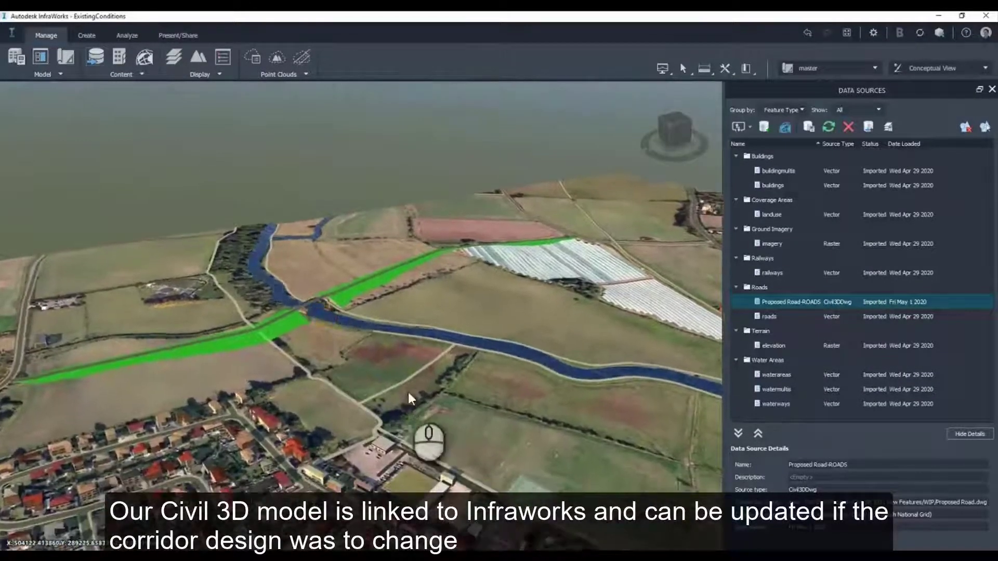
scroll(423, 348, "up", 5)
middle_click_drag(422, 336, 458, 357, "shift")
mouse_move(458, 357)
left_mouse_down()
mouse_move(363, 348)
mouse_move(460, 360)
mouse_move(485, 347)
mouse_move(470, 354)
left_mouse_up()
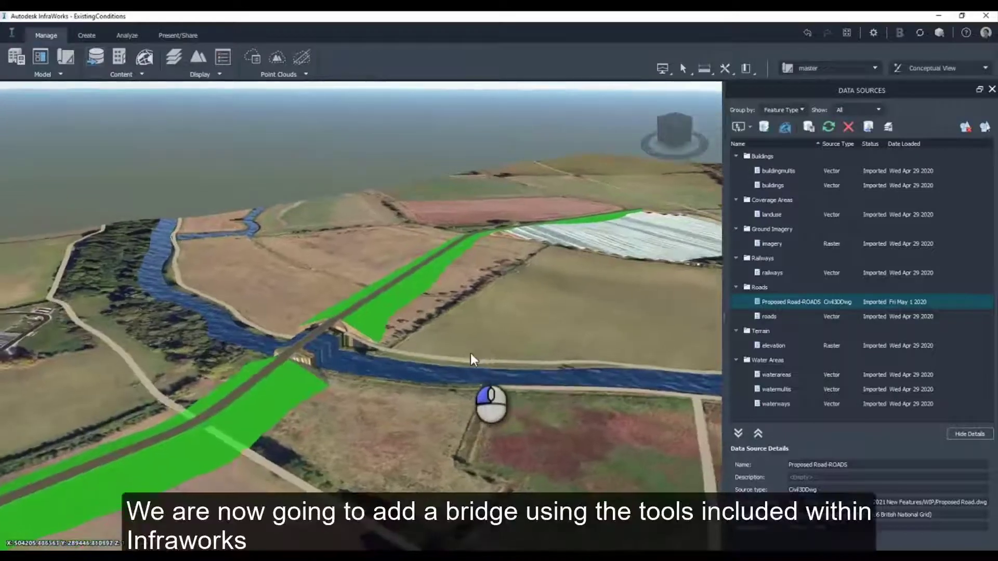
mouse_move(454, 368)
right_mouse_down()
mouse_move(435, 385)
mouse_move(535, 302)
mouse_move(557, 255)
mouse_move(541, 265)
mouse_move(500, 355)
mouse_move(475, 350)
mouse_move(494, 346)
right_mouse_up()
left_click_drag(495, 346, 465, 352)
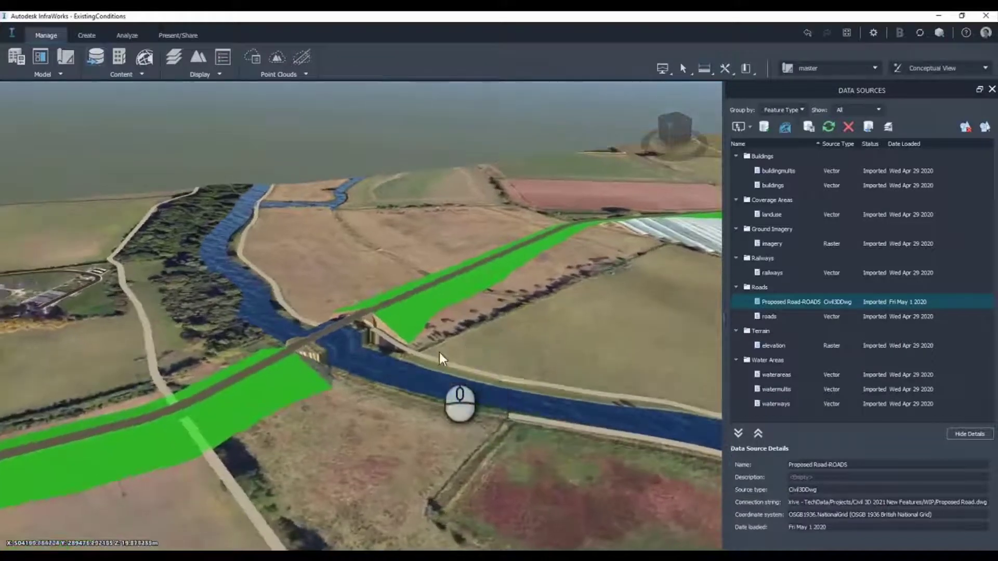
scroll(338, 374, "up", 3)
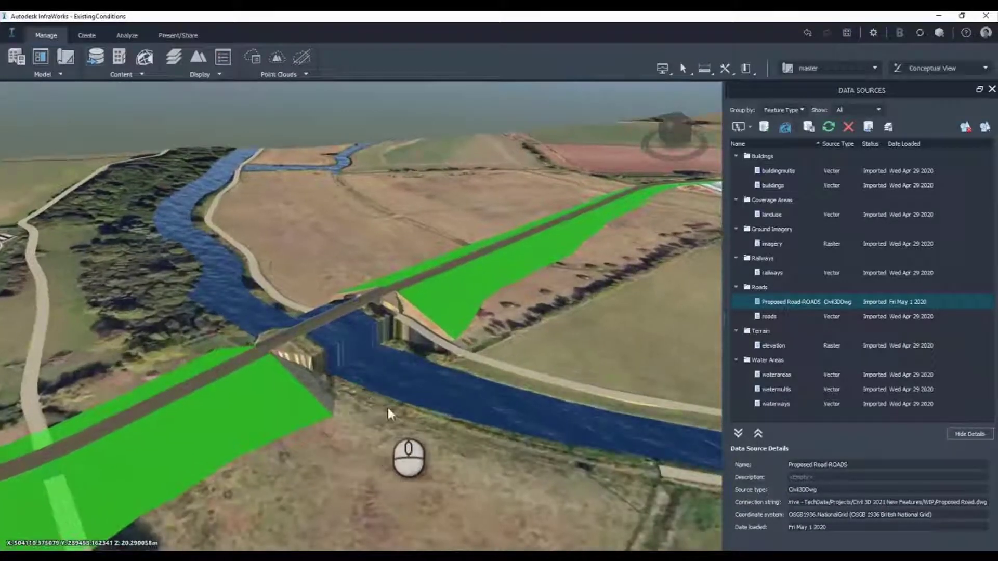
right_click_drag(378, 411, 380, 433)
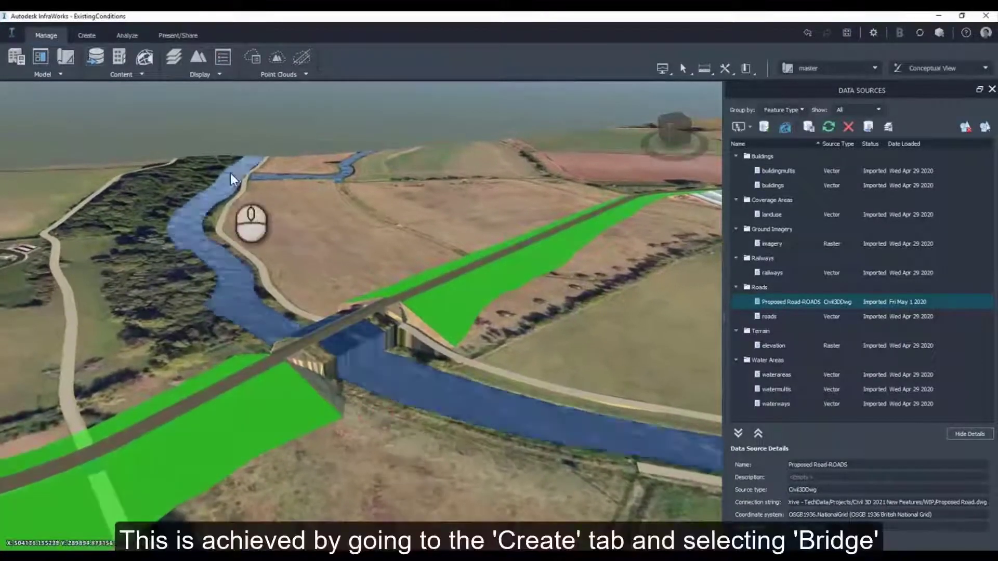
left_click(88, 40)
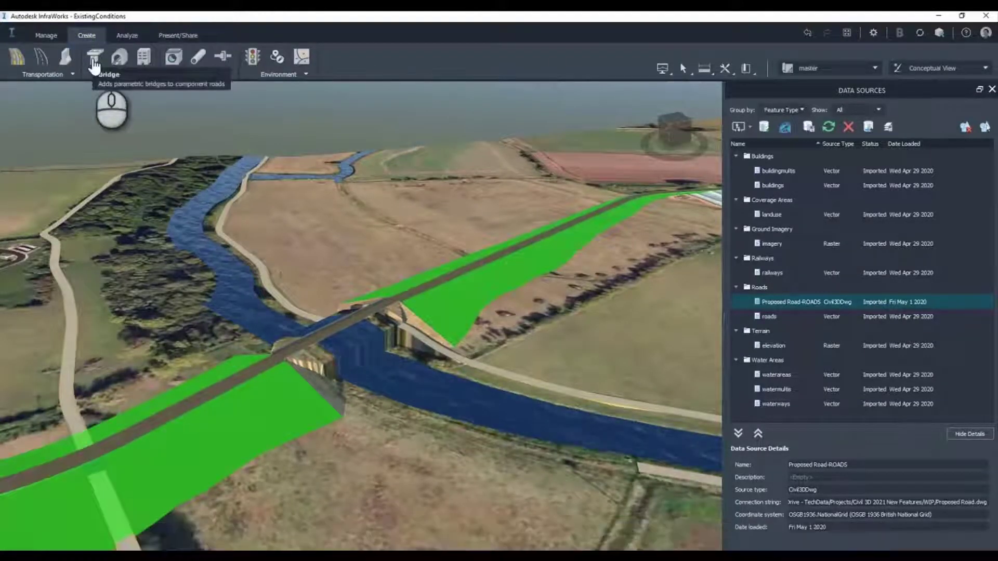
Start a bridge on Proposed Road, picking its start station (388.936) beside the river.
left_click(94, 66)
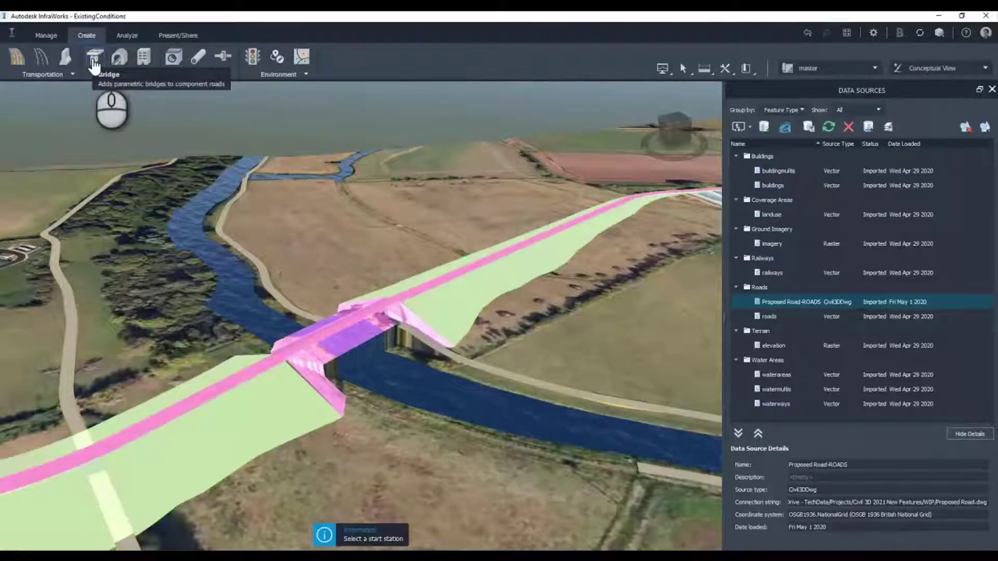
left_click(286, 356)
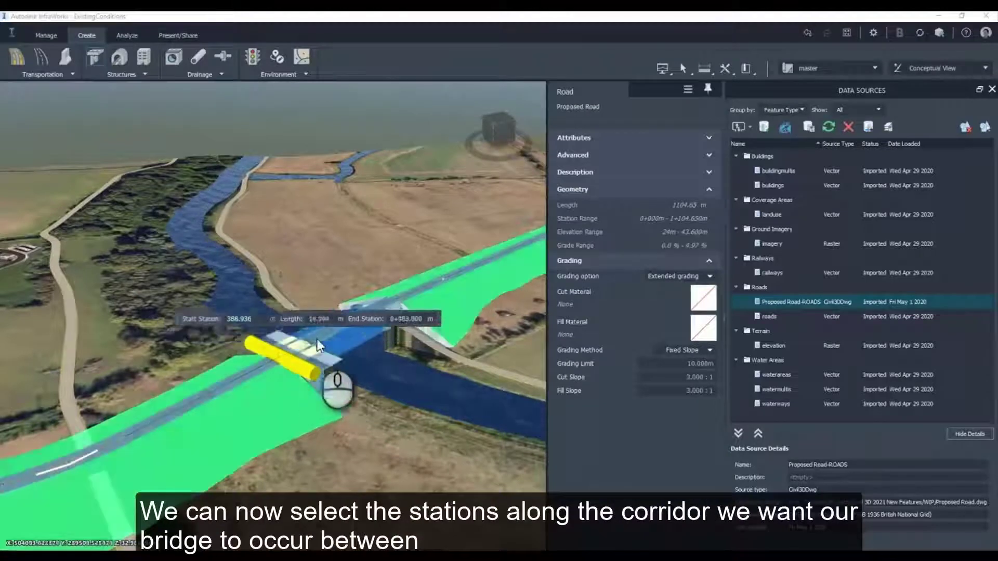
Place the bridge end point and set the start station to 392.
left_click(373, 308)
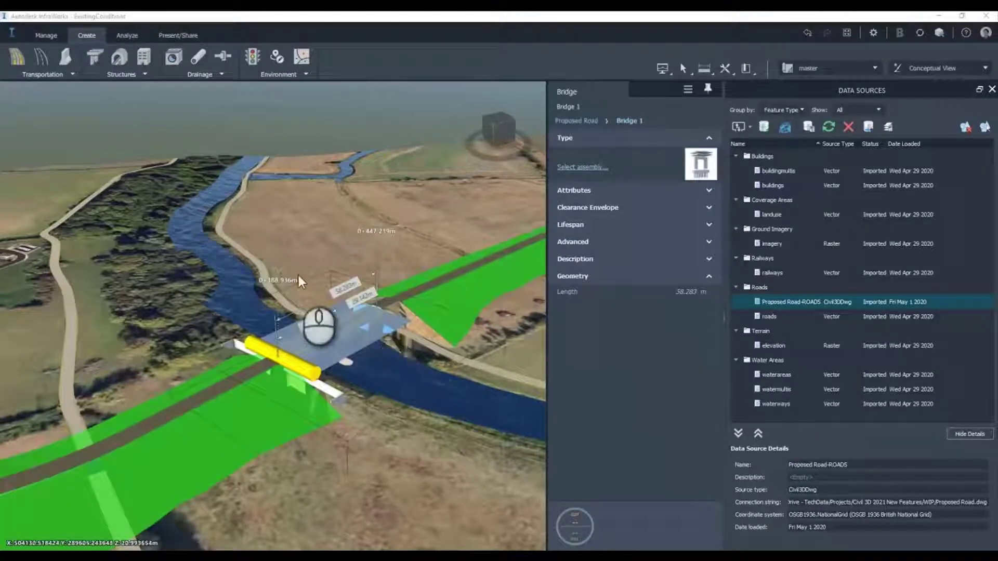
left_click(263, 270)
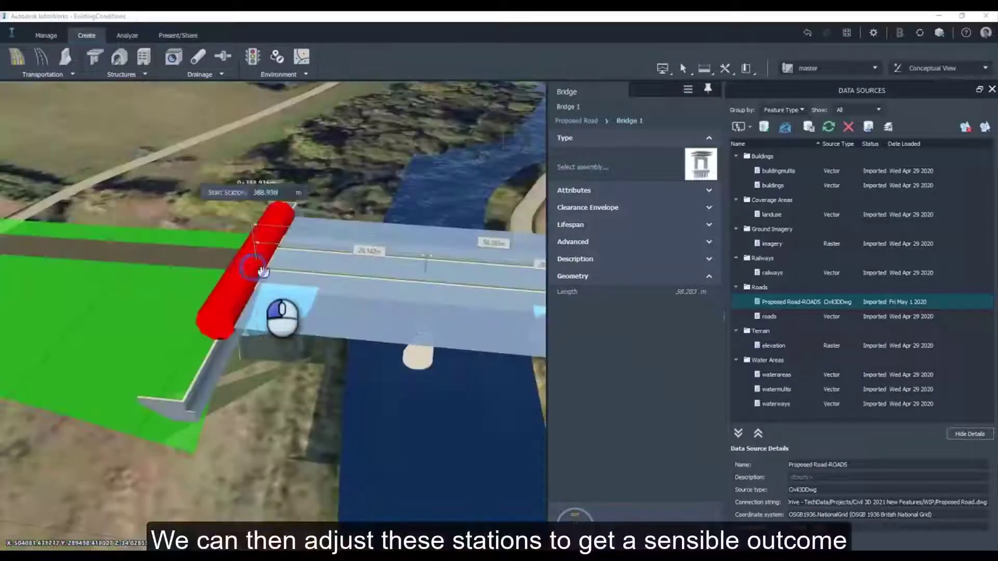
type("392")
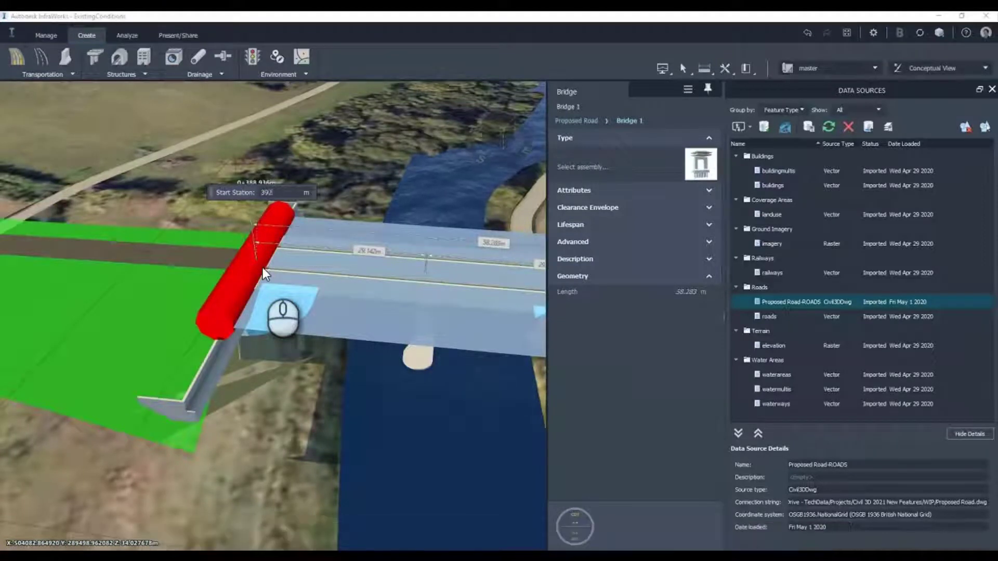
key("Return")
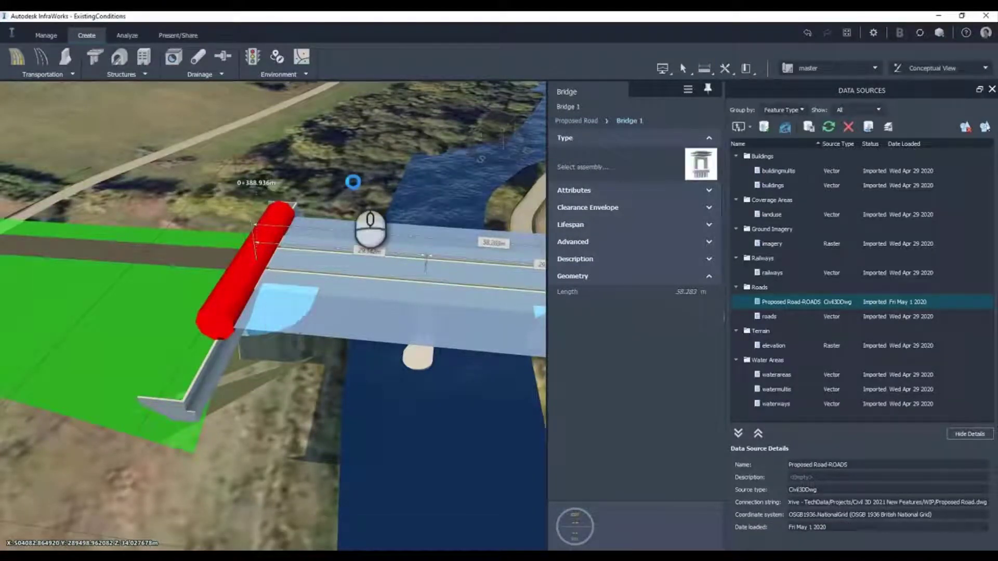
Set the end station to 458, giving a 66 m span, and view the bridge.
scroll(349, 176, "down", 3)
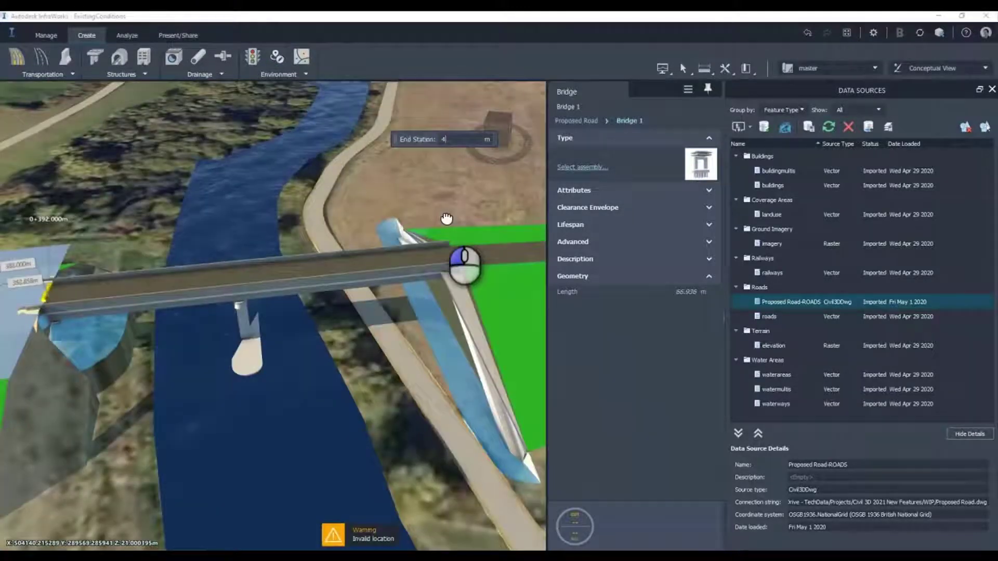
type("58")
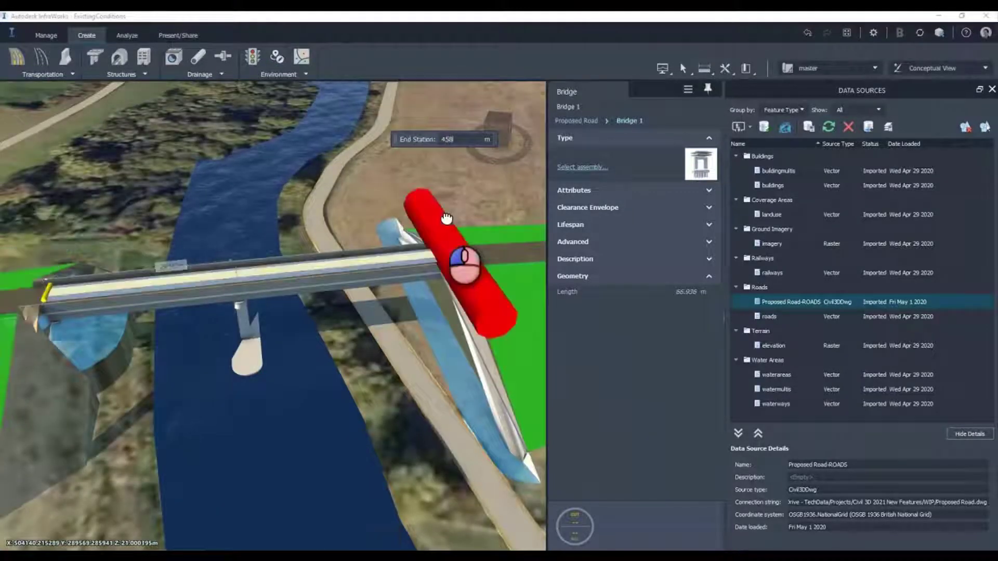
left_click(446, 217)
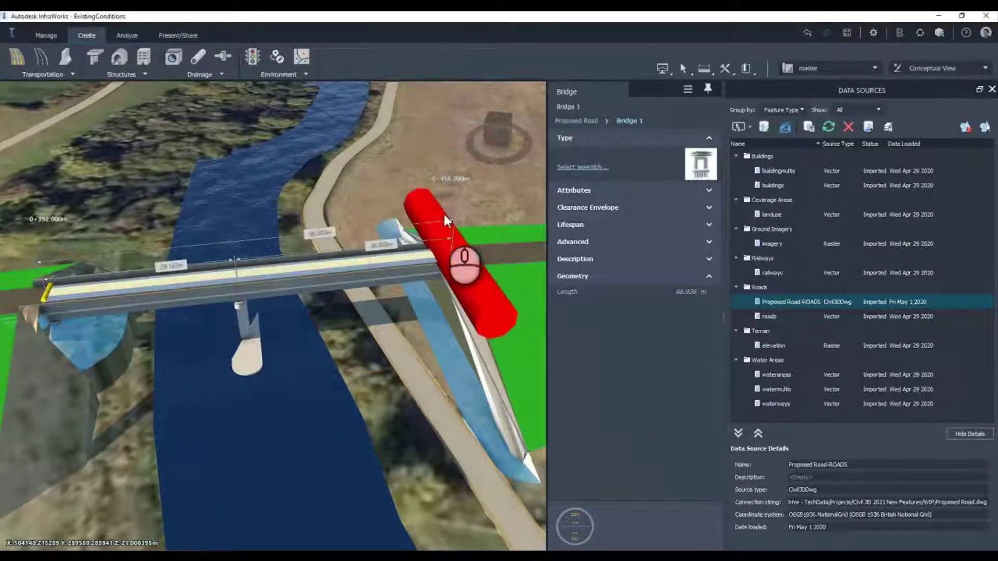
left_click(402, 166)
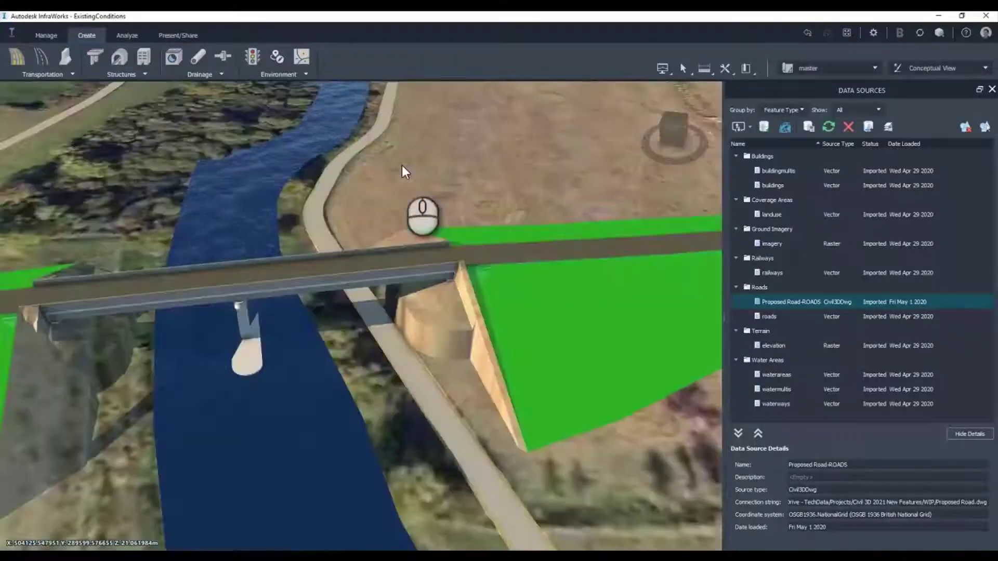
left_click_drag(401, 167, 375, 206)
left_click(242, 314)
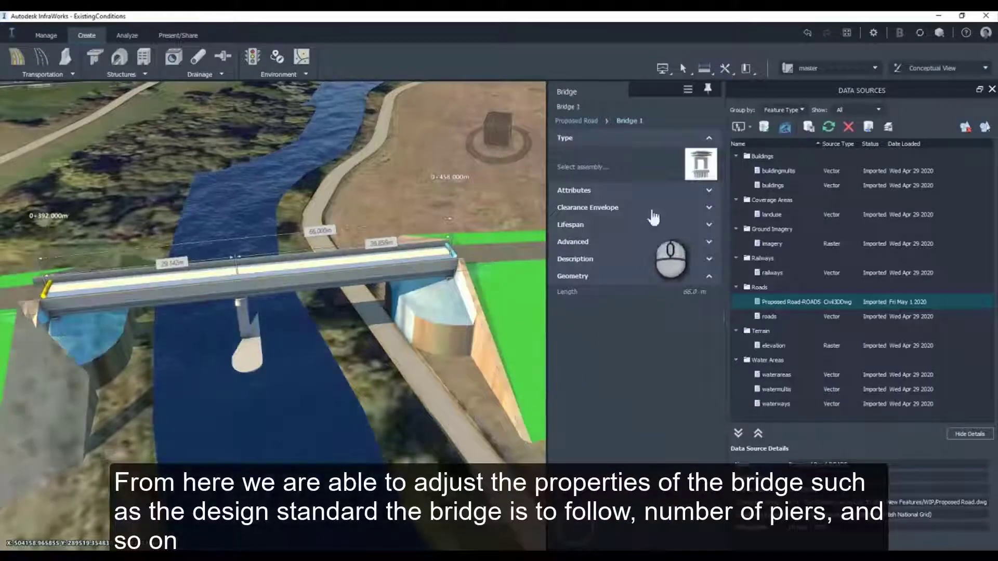
left_click(708, 190)
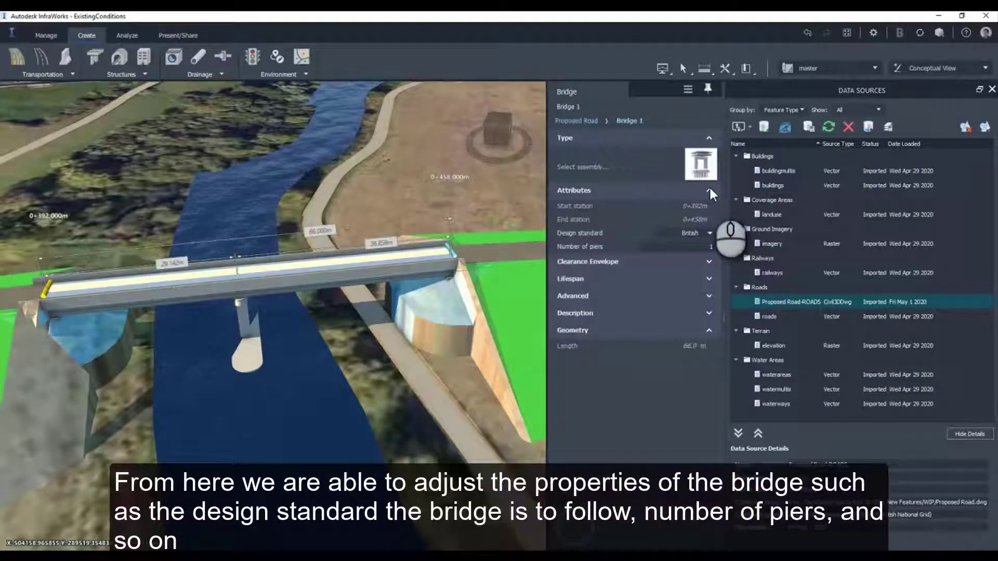
left_click(714, 245)
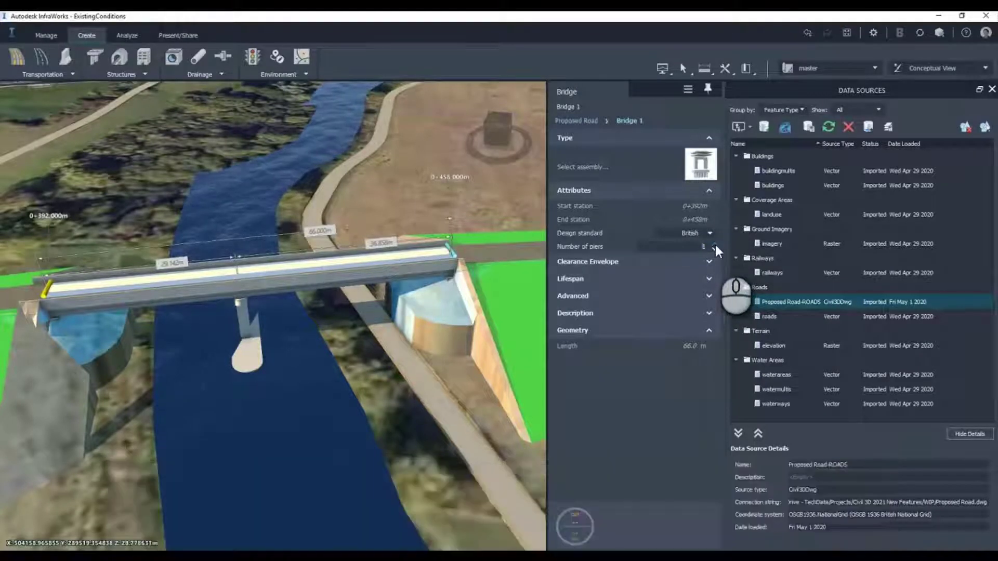
left_click(406, 196)
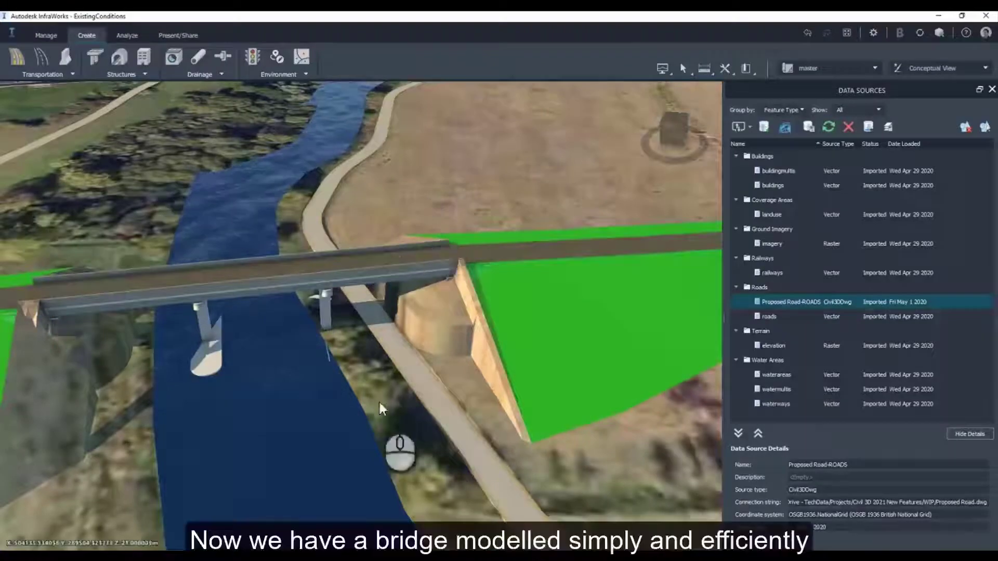
middle_click_drag(379, 402, 377, 357)
left_click_drag(375, 353, 419, 389)
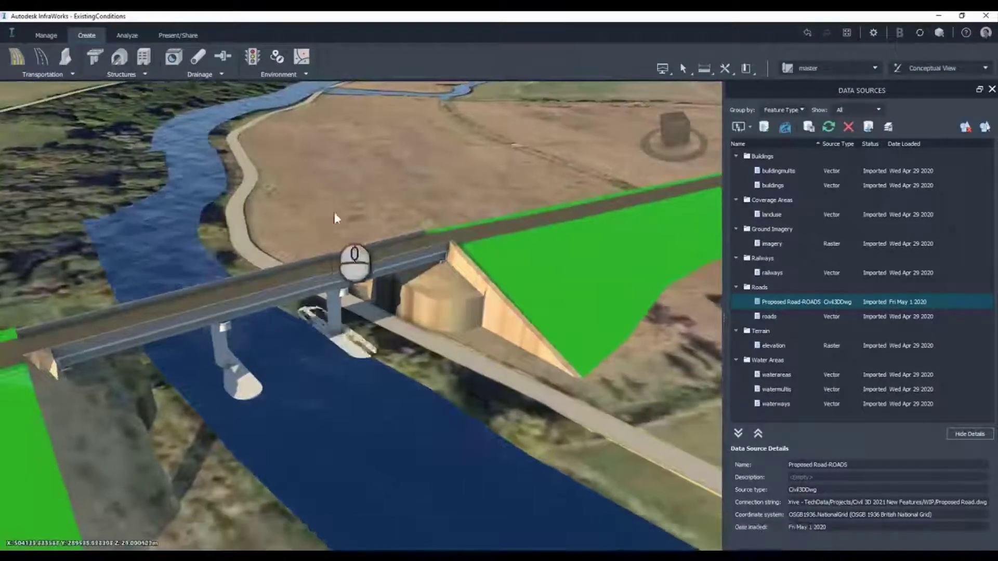
scroll(491, 151, "up", 3)
scroll(491, 151, "down", 3)
right_click_drag(467, 165, 449, 183)
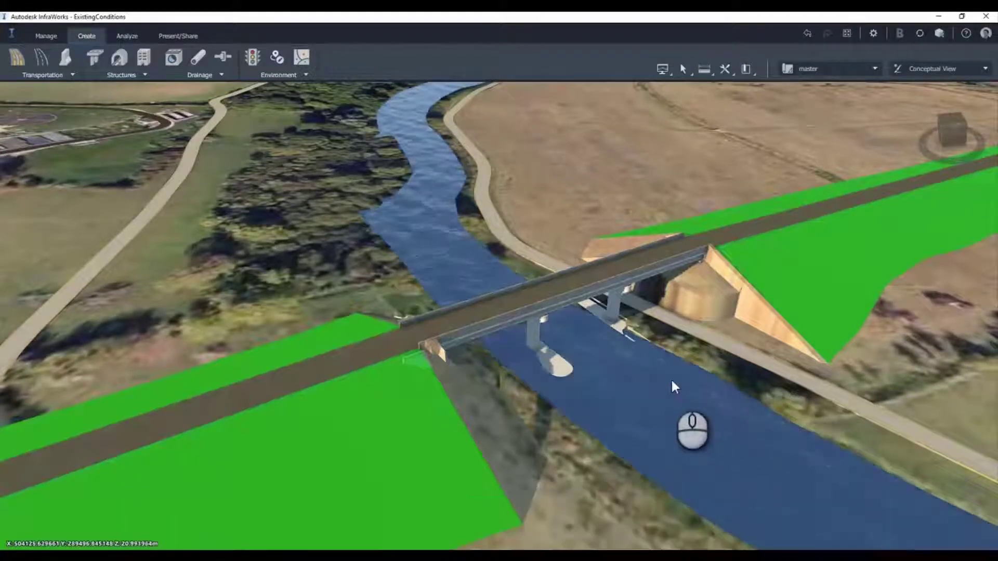
Choose Publish Civil Structures > Create New for Bridge 1.
left_click(611, 308)
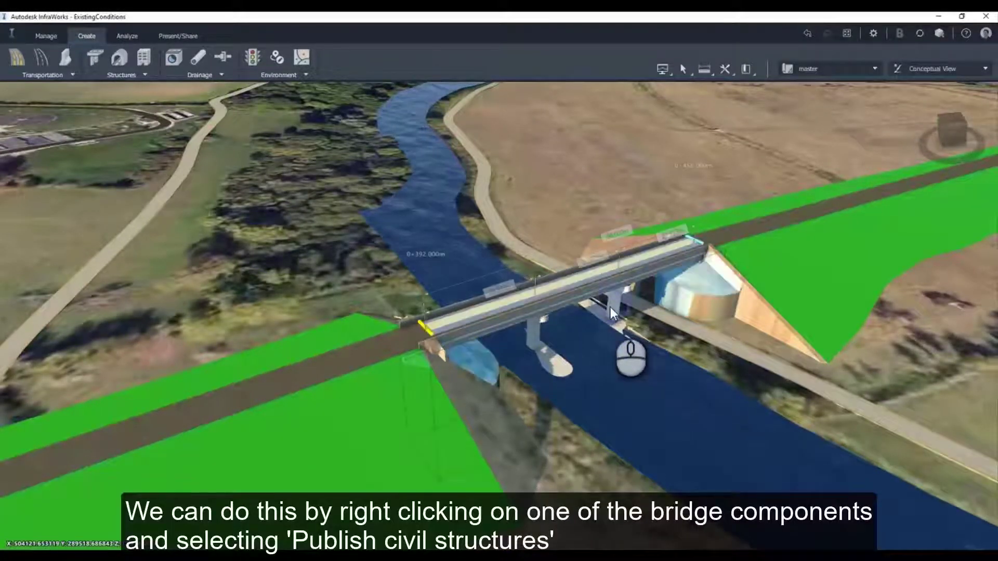
right_click(610, 306)
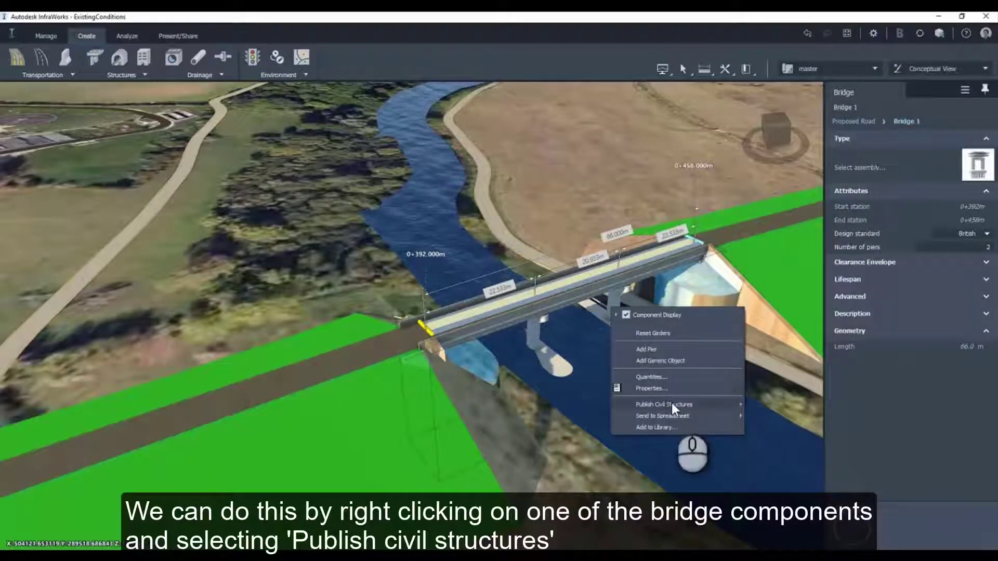
mouse_move(670, 405)
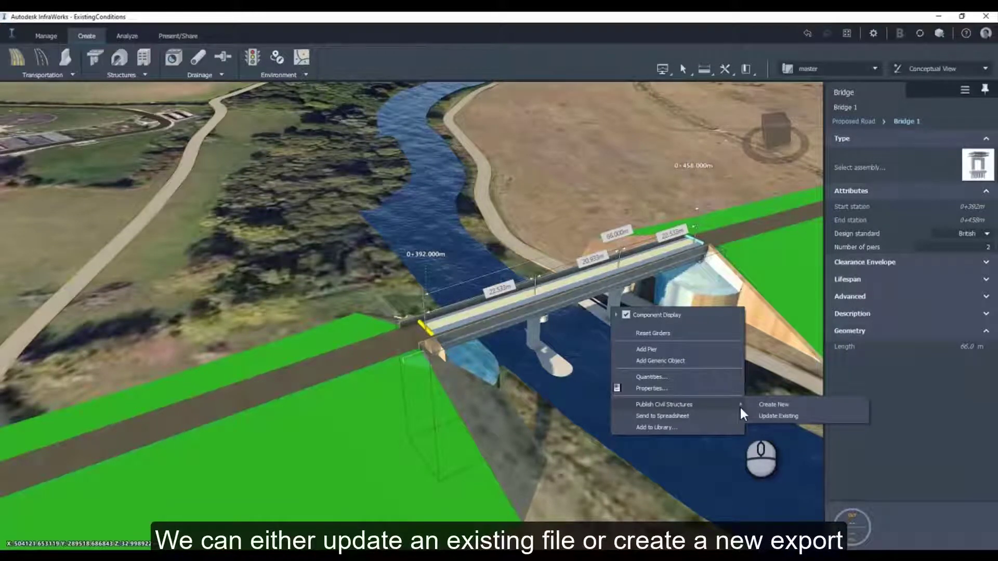
left_click(779, 405)
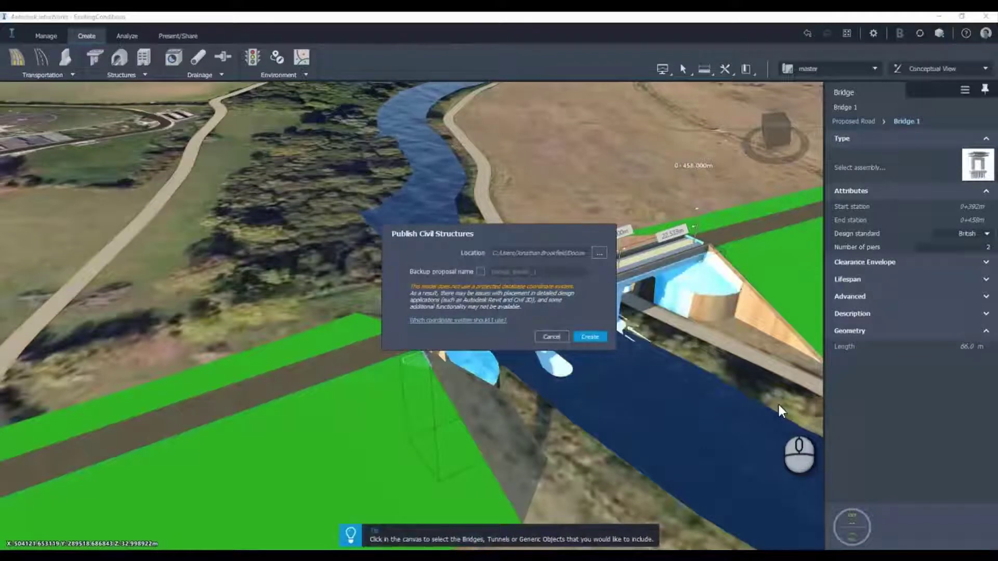
Publish the bridge to WIP\Bridge1.imx, replacing the existing file.
left_click(598, 254)
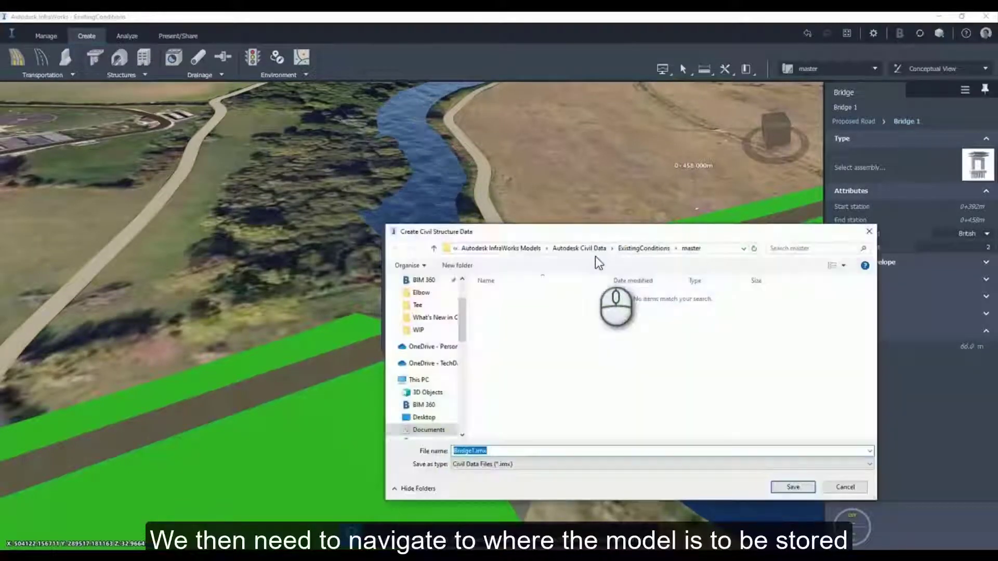
left_click(418, 329)
left_click(792, 487)
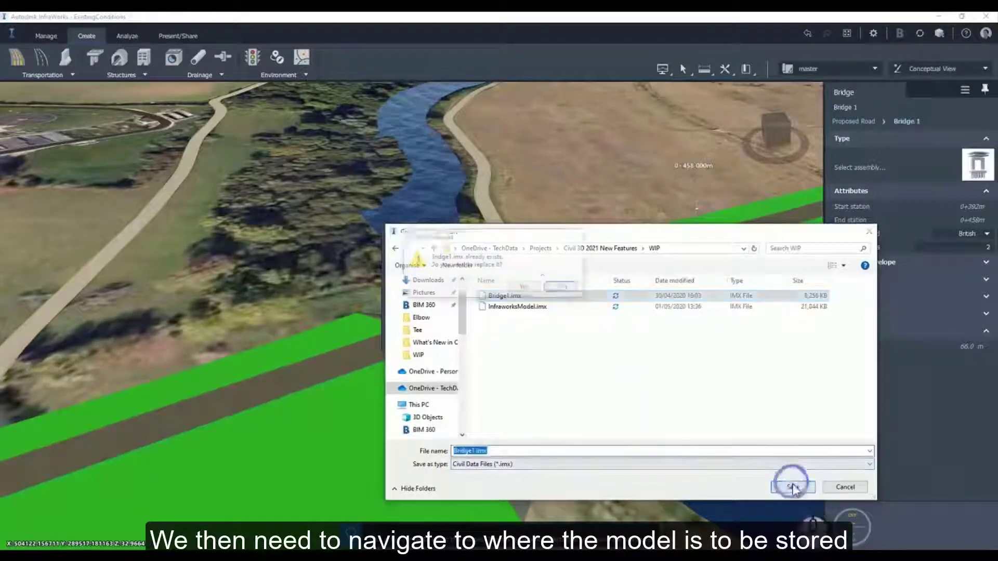
left_click(518, 288)
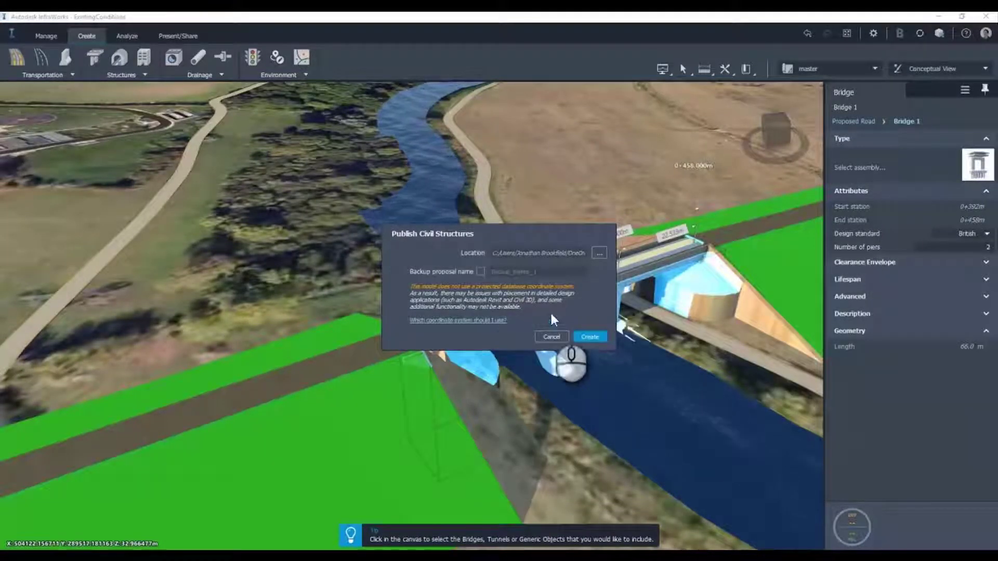
left_click(595, 337)
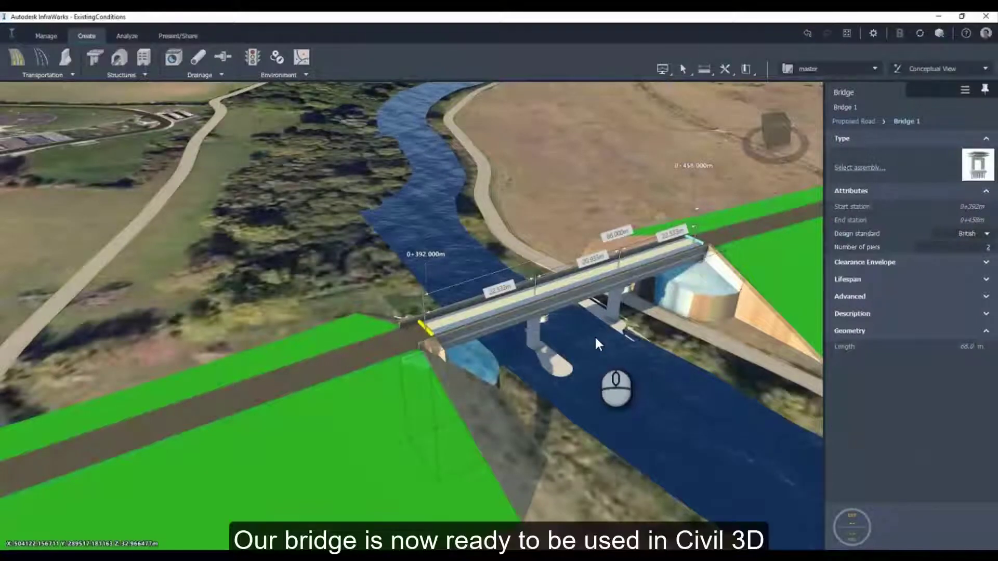
left_click(541, 185)
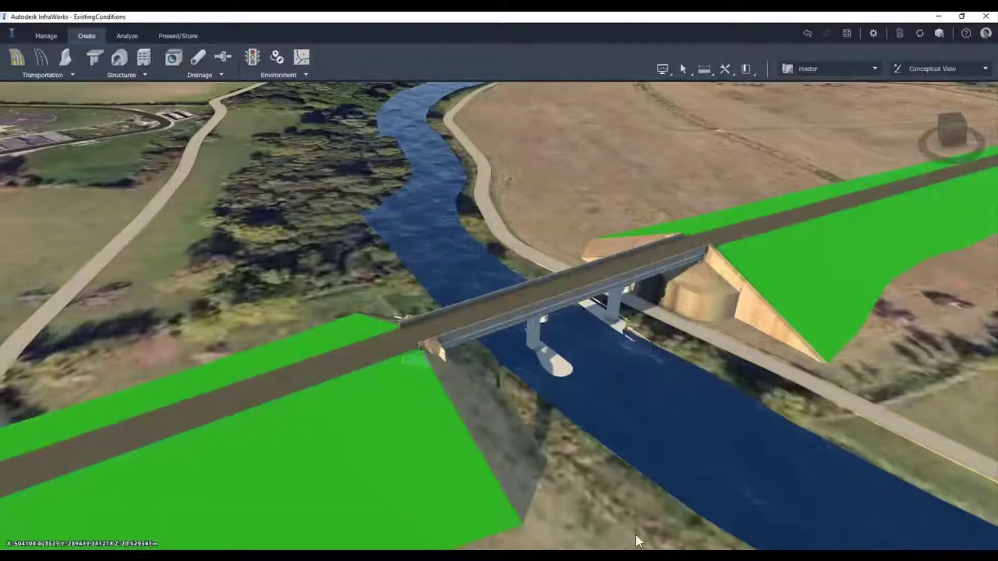
Switch to the Civil 3D Proposed Road drawing and launch InfraWorks Open Model.
mouse_move(624, 547)
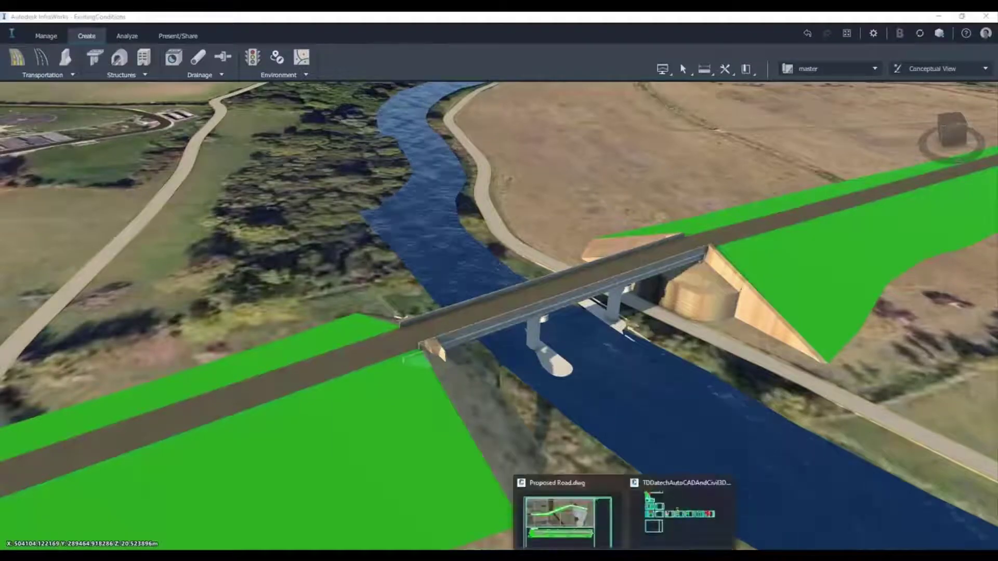
left_click(585, 520)
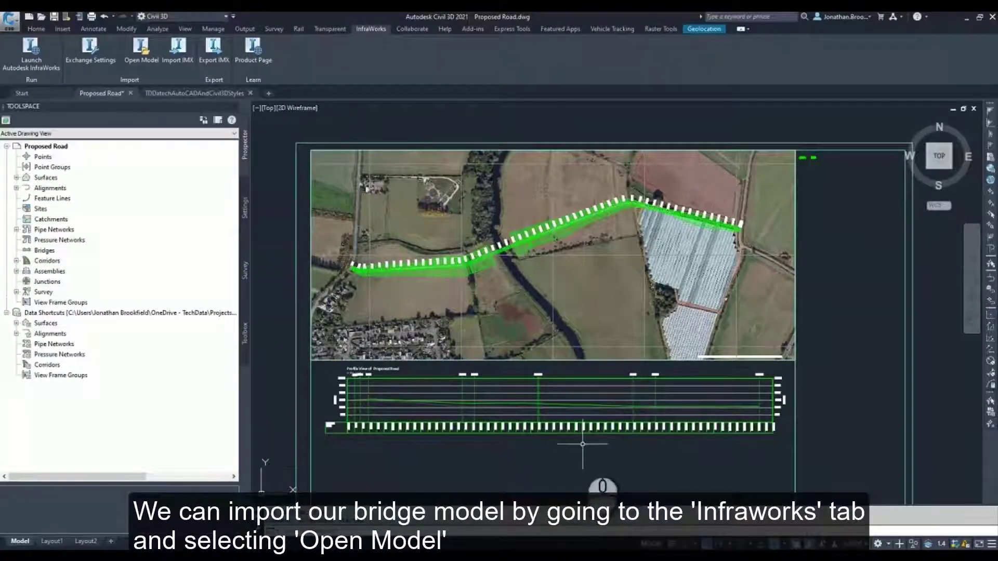
left_click(151, 61)
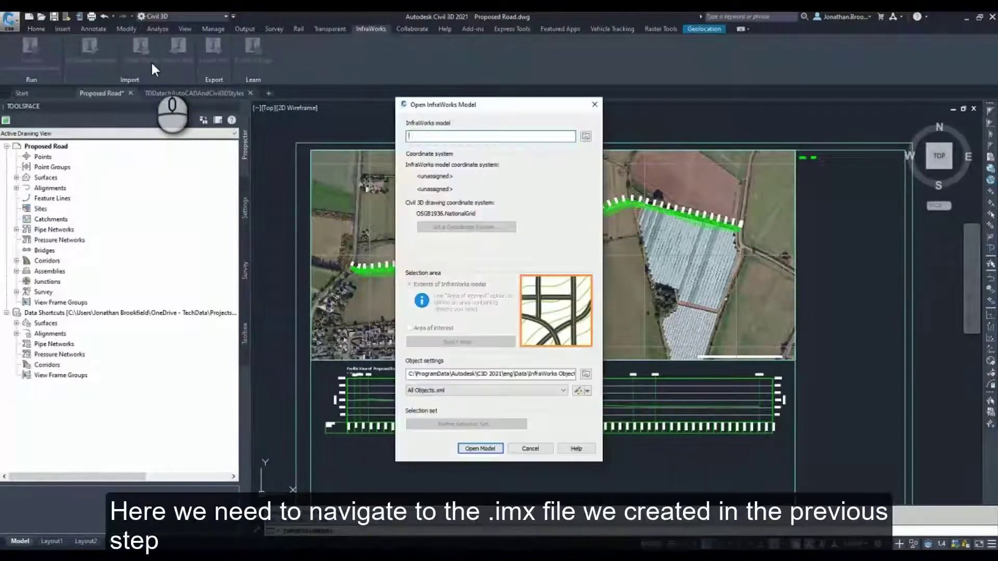
Load Bridge1.imx with TDDatechInfraworksInCivil3DStyles.xml as the object settings.
left_click(586, 136)
left_click(440, 200)
left_click(634, 383)
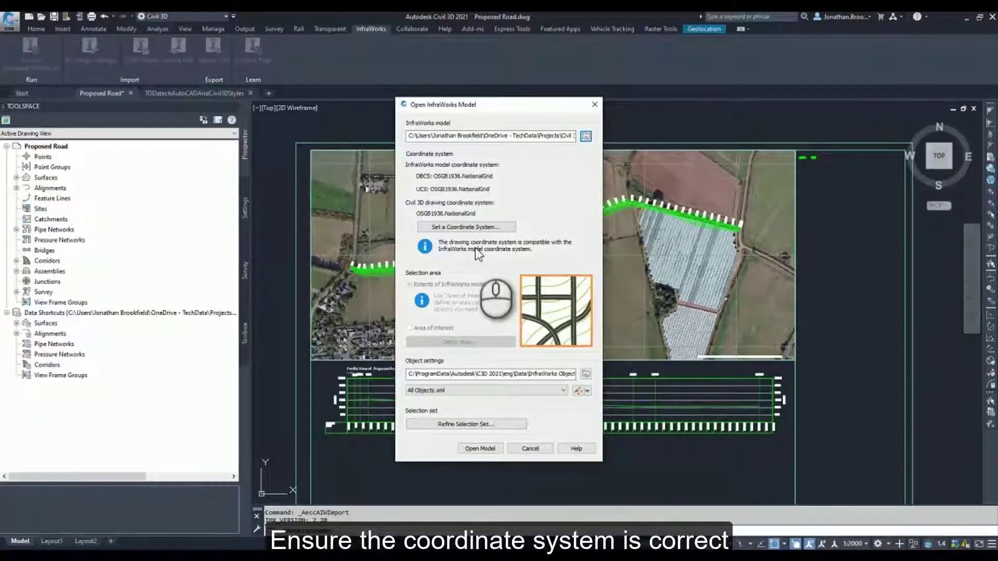
left_click(545, 390)
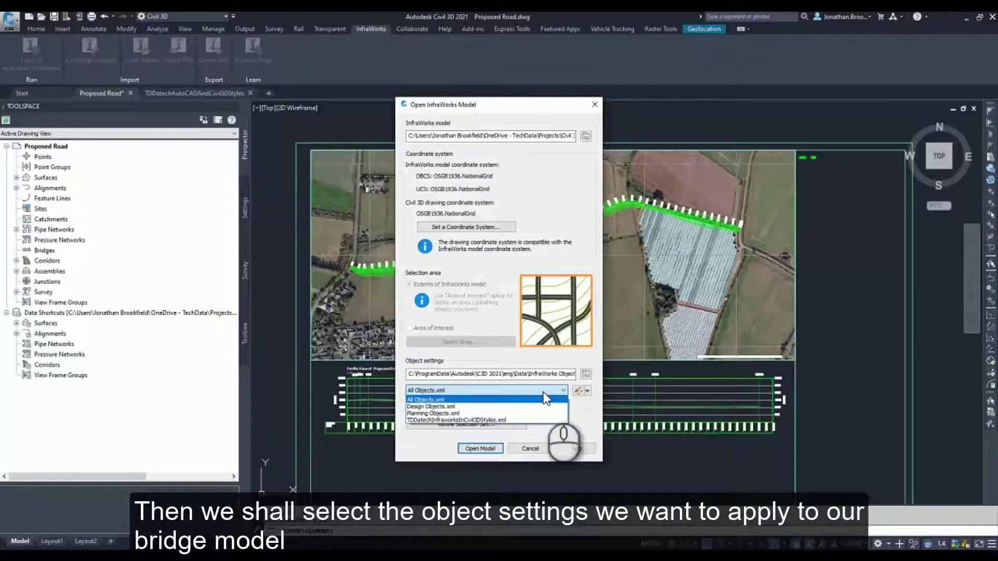
left_click(498, 421)
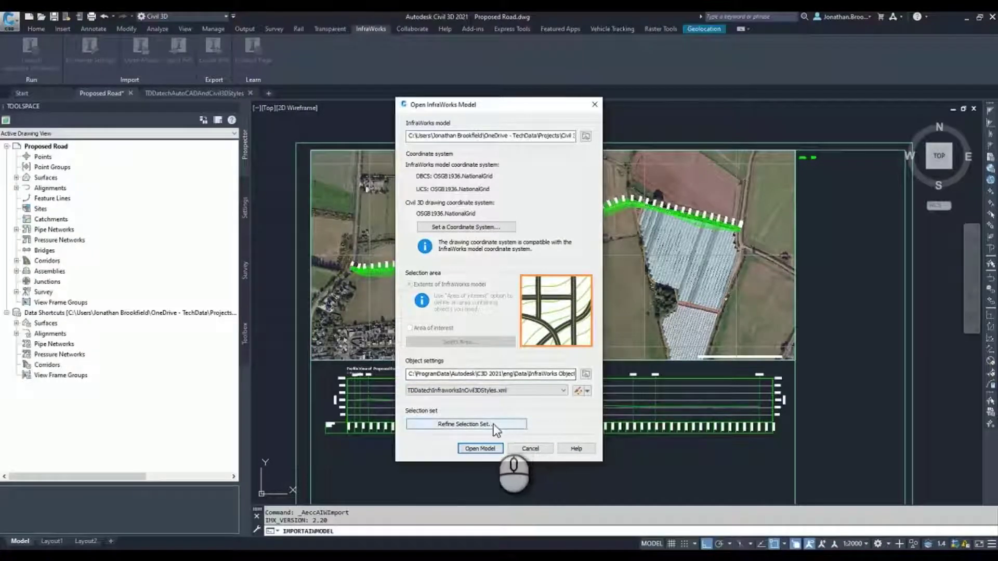
Refine the selection set to only Bridges > 1 and open the model.
left_click(493, 425)
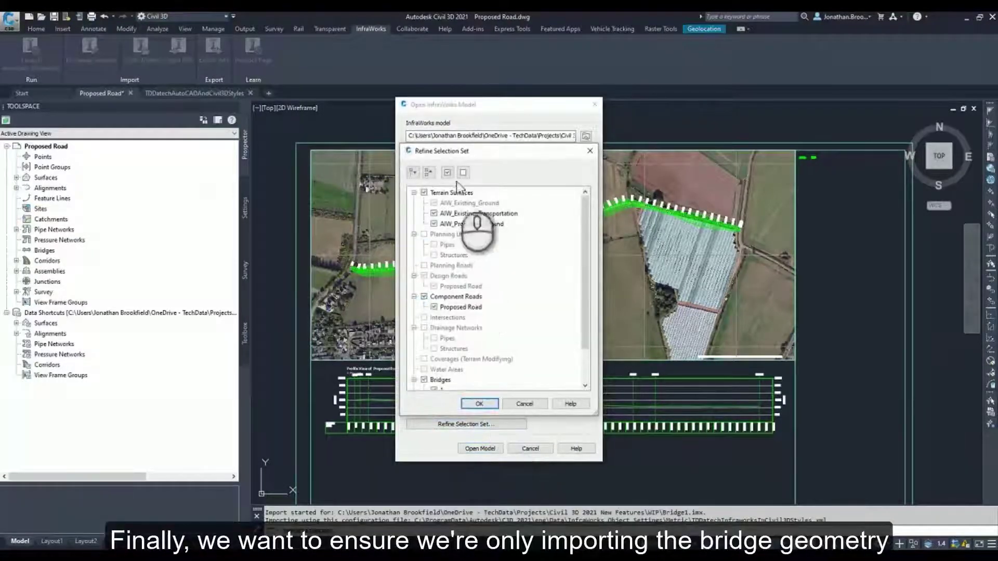
left_click(463, 172)
left_click(414, 192)
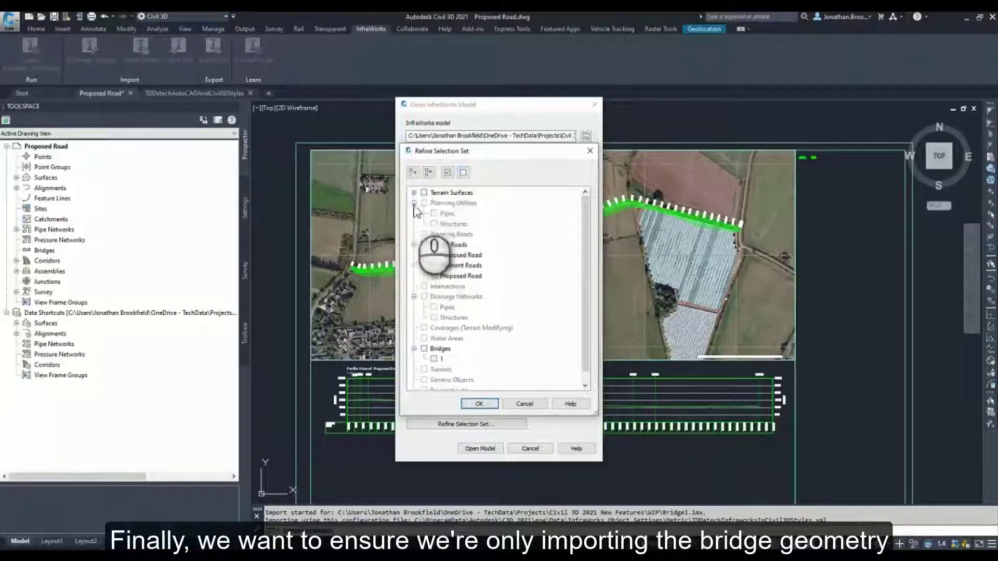
left_click(414, 203)
left_click(414, 224)
left_click(414, 234)
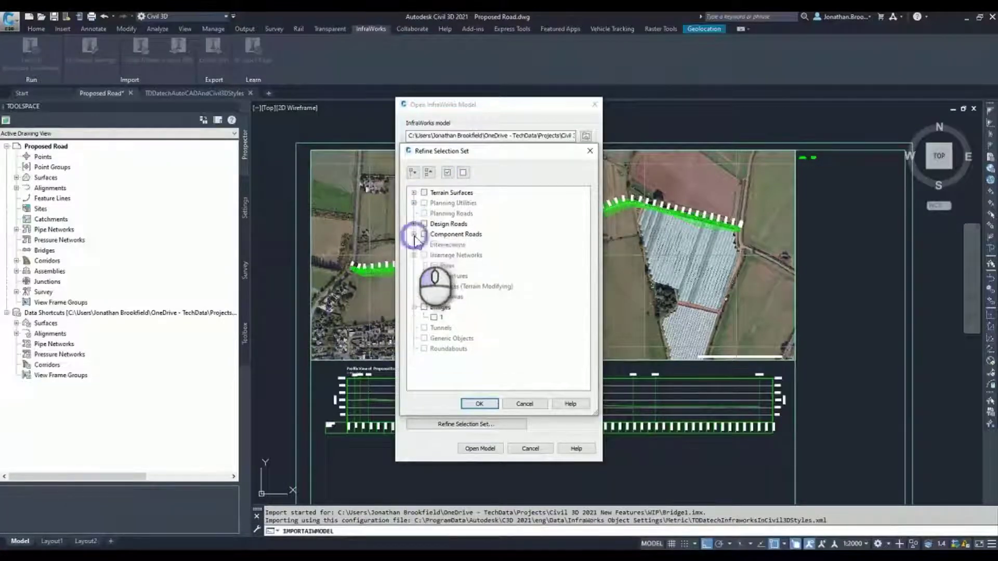
left_click(434, 317)
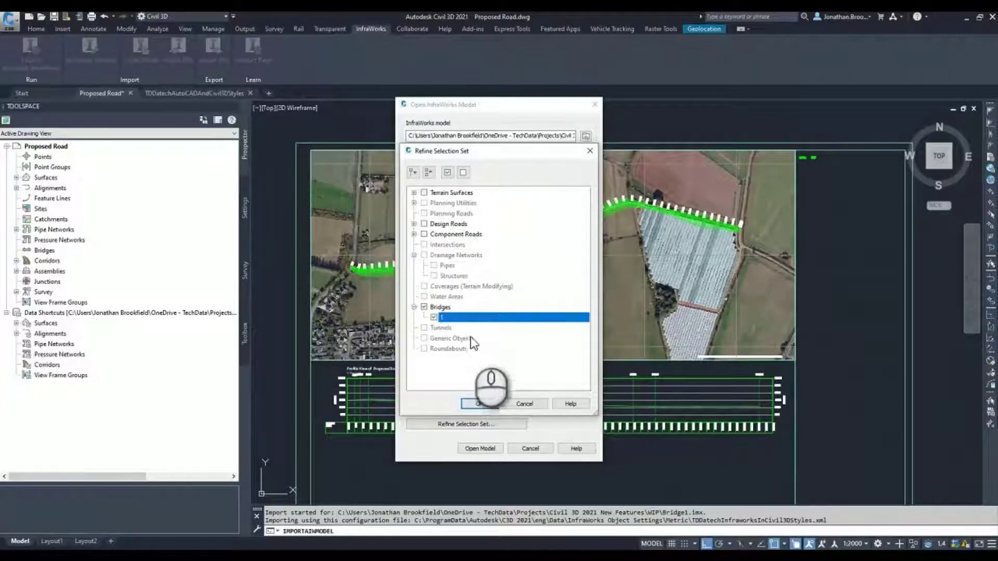
left_click(477, 404)
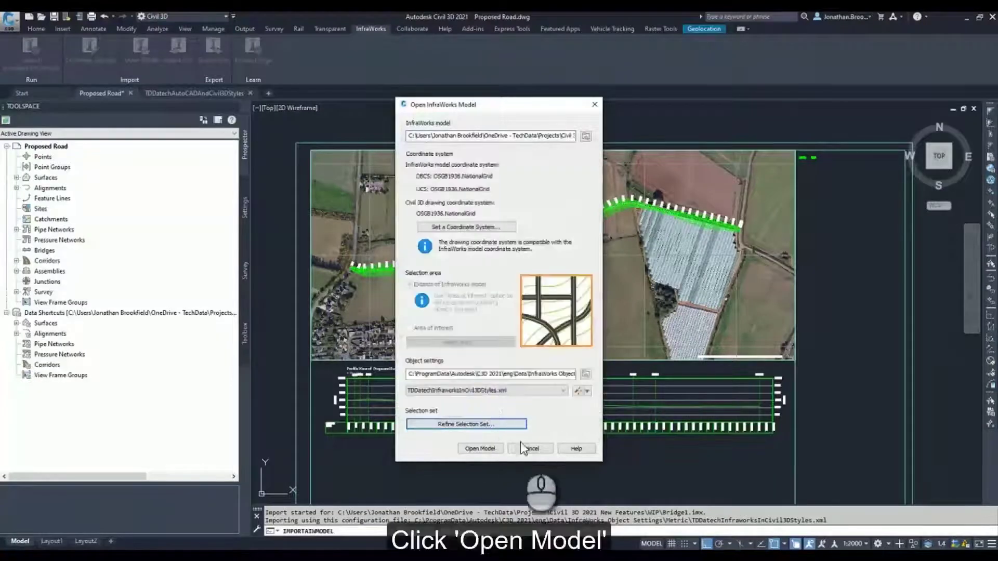
left_click(488, 448)
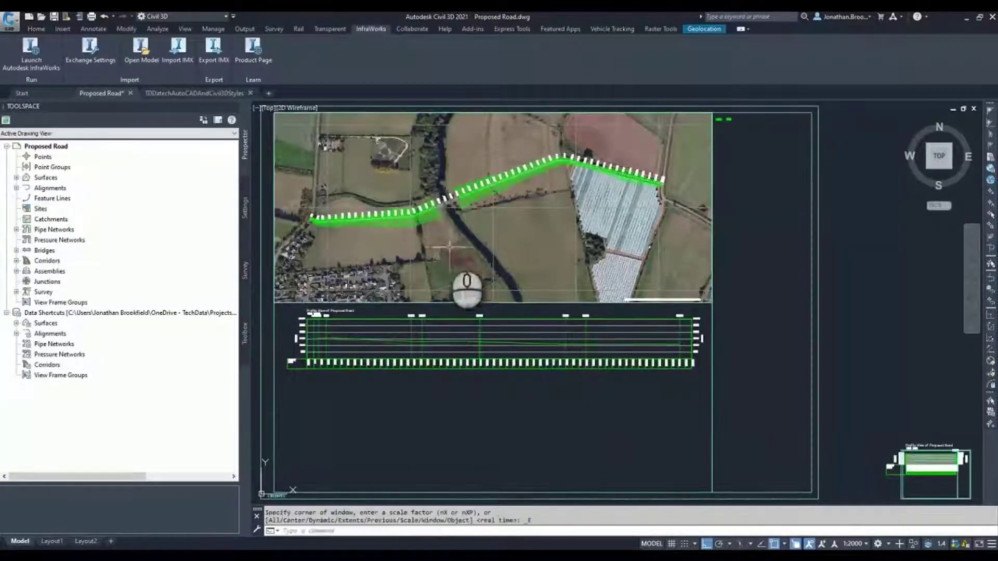
Zoom in to confirm the imported bridge spans the river along the Proposed Road corridor.
scroll(473, 300, "up", 6)
scroll(472, 300, "down", 5)
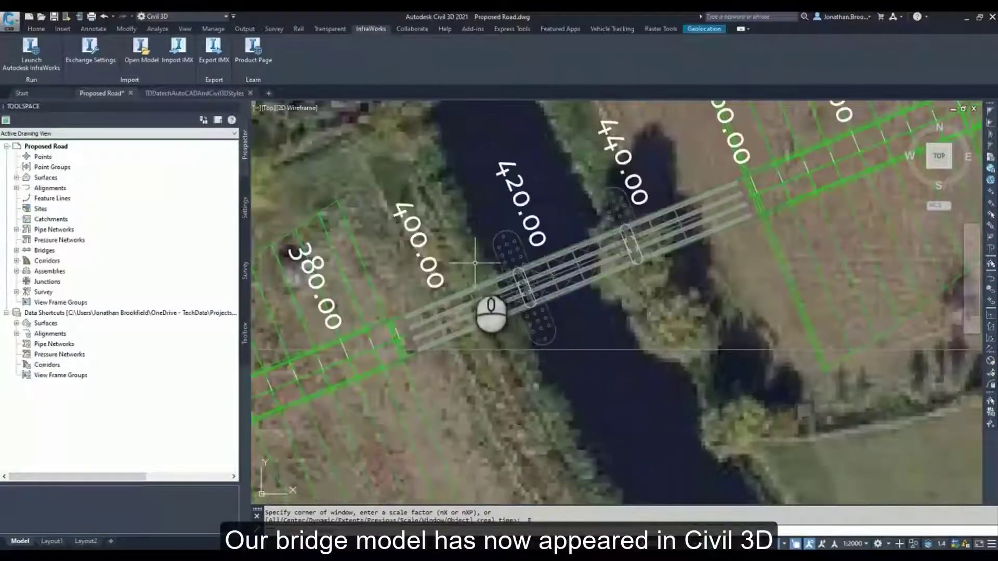
scroll(493, 285, "up", 2)
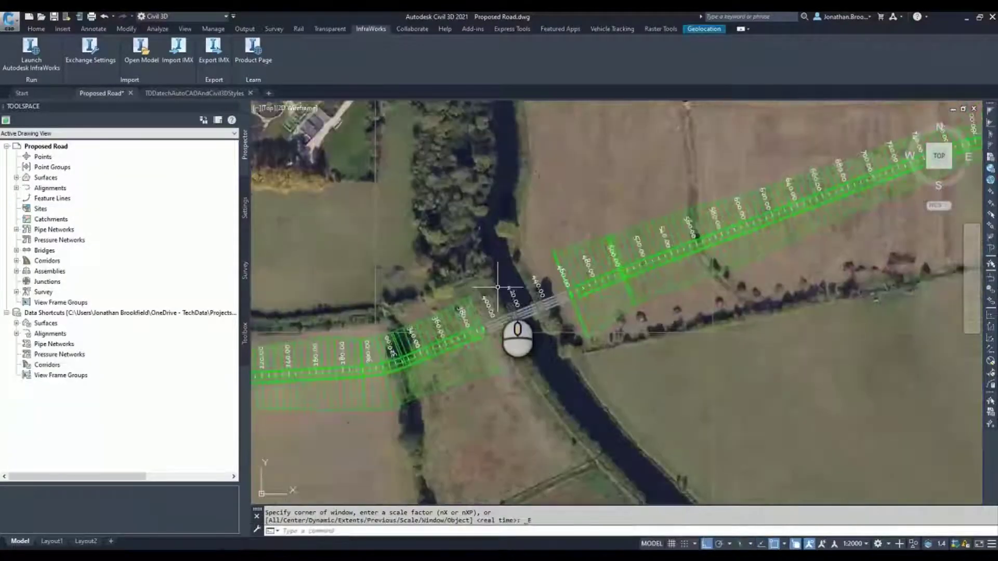
Window-select the road corridor and bridge and display them in the Object Viewer.
left_click(464, 304)
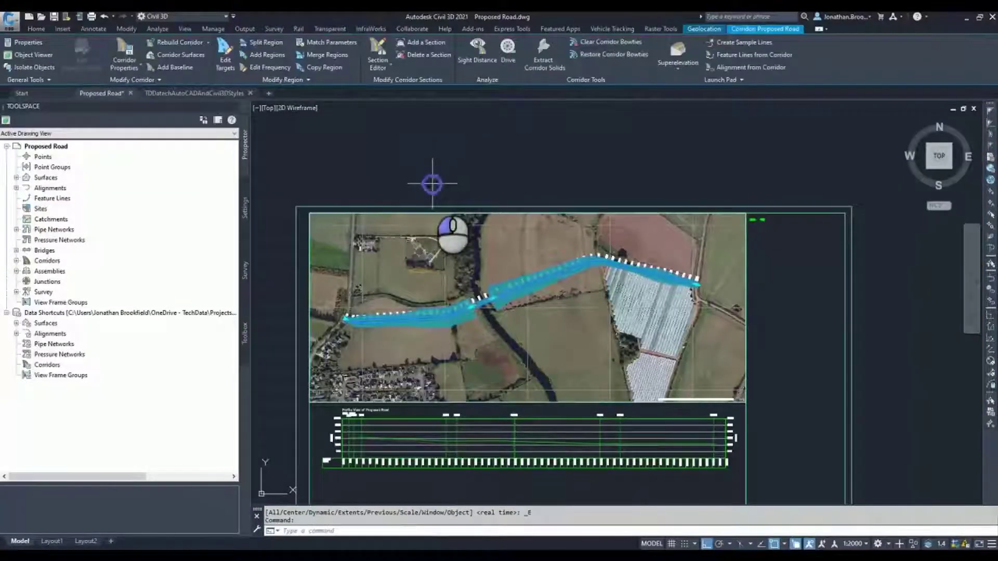
left_click(432, 183)
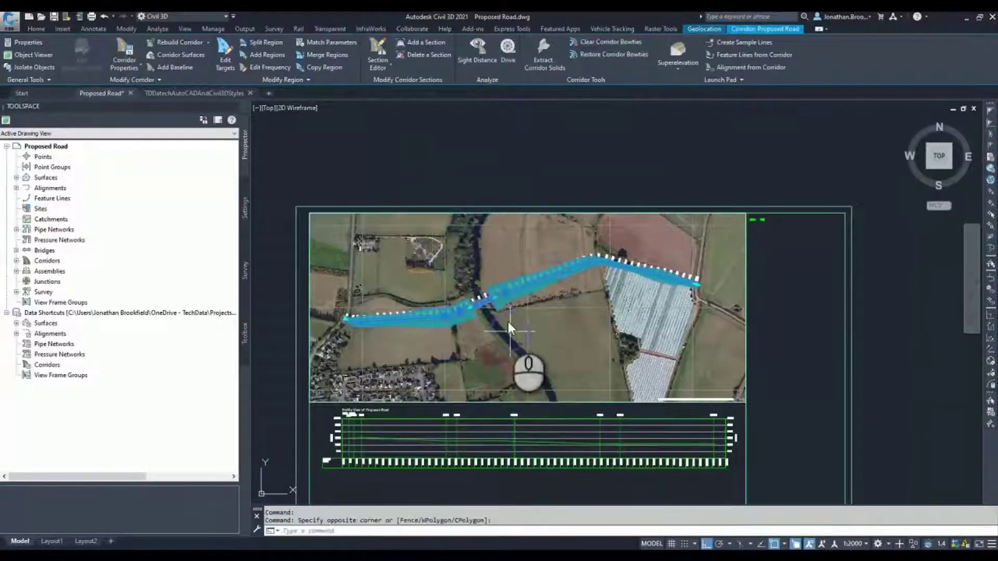
left_click(509, 324)
right_click(508, 322)
left_click(546, 429)
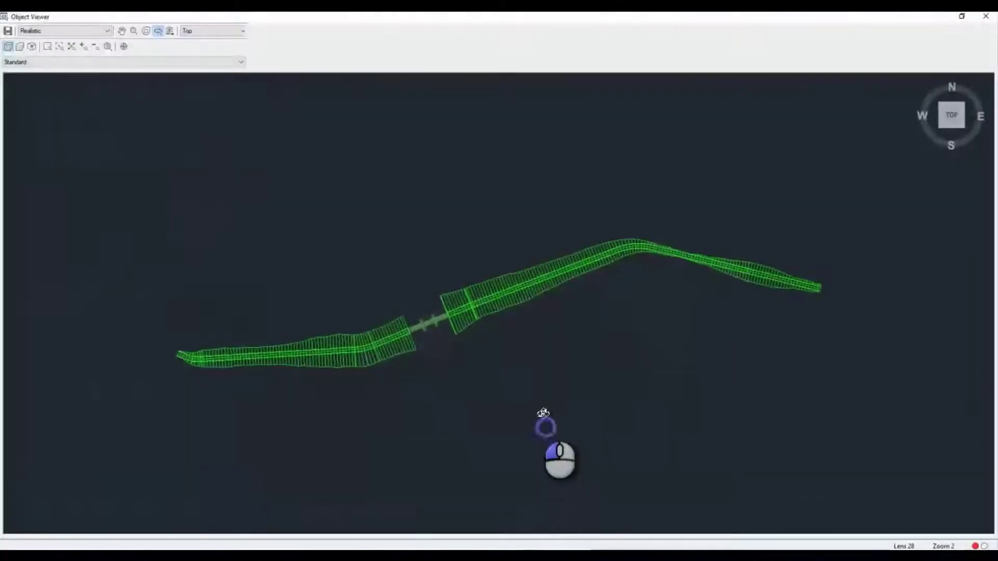
Orbit and pan around the bridge deck and piers on the corridor, then close the Object Viewer.
left_click_drag(546, 417, 490, 322)
scroll(458, 318, "up", 5)
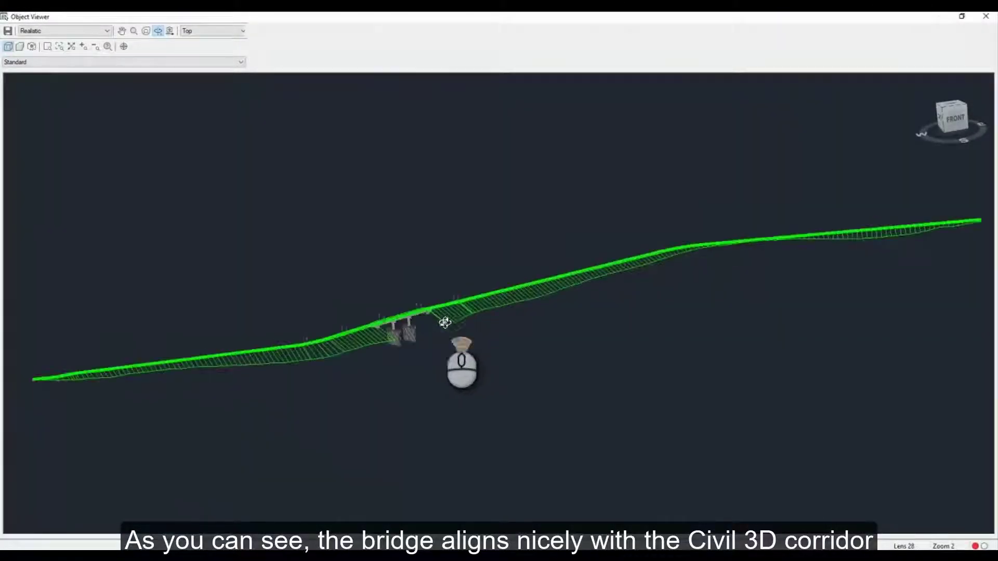
scroll(390, 323, "up", 5)
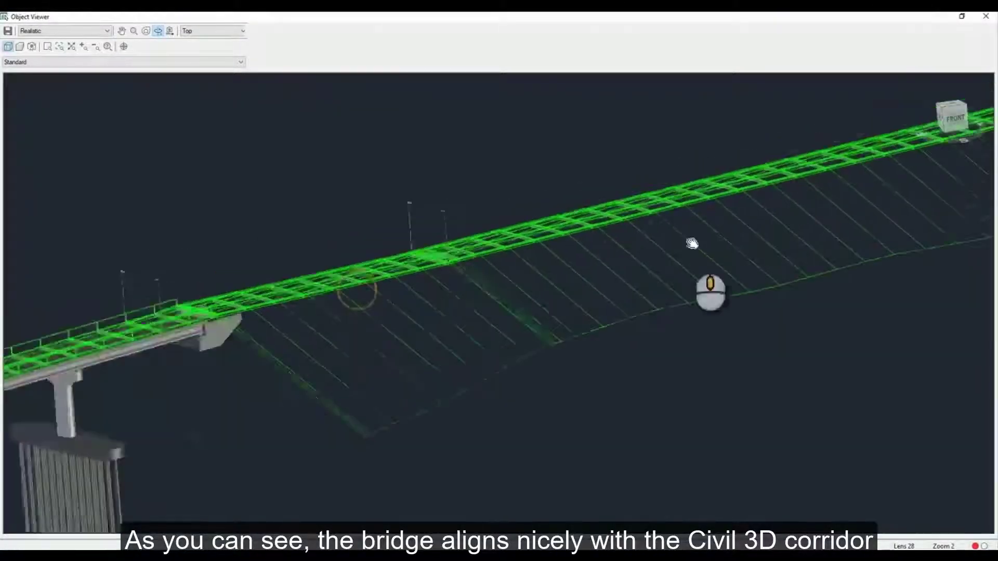
middle_click_drag(223, 361, 521, 297)
left_click_drag(459, 330, 478, 343)
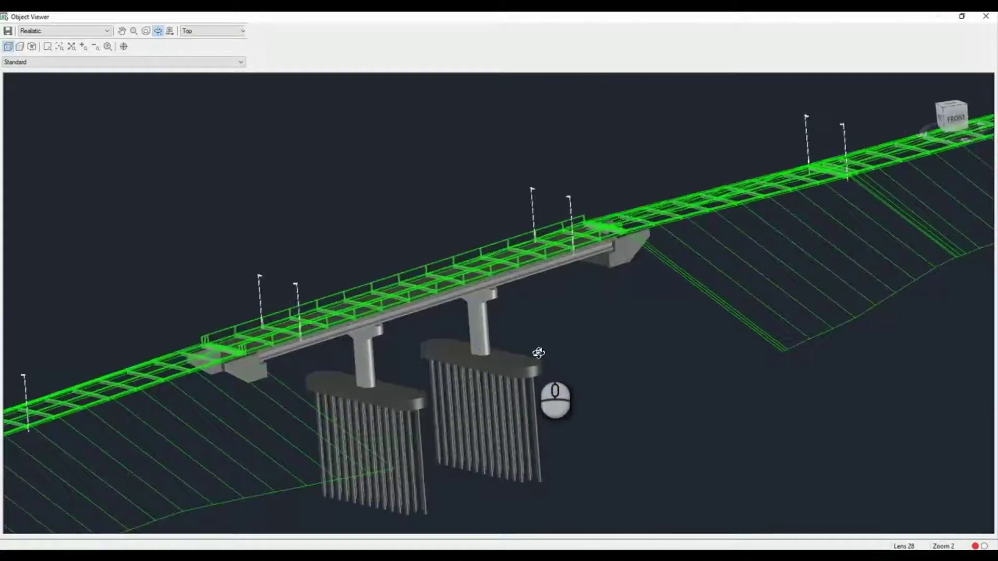
key("Escape")
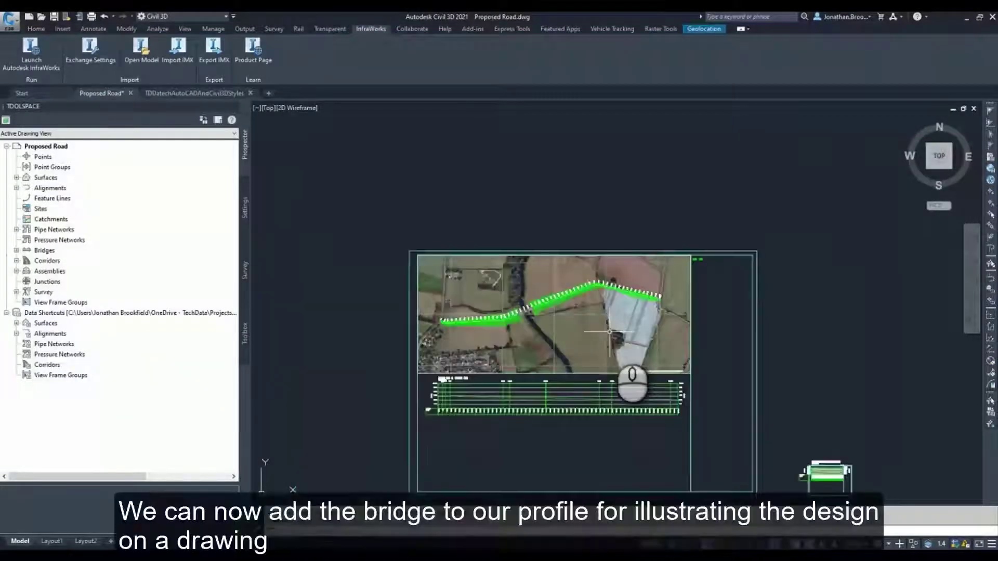
Set the drawing's annotation scale to 1:250.
scroll(663, 337, "down", 3)
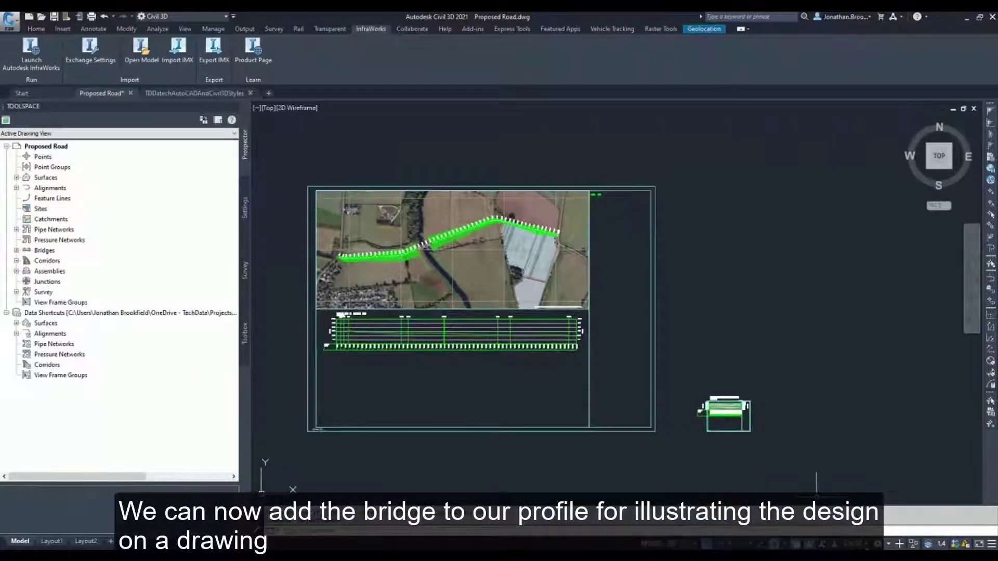
left_click(888, 544)
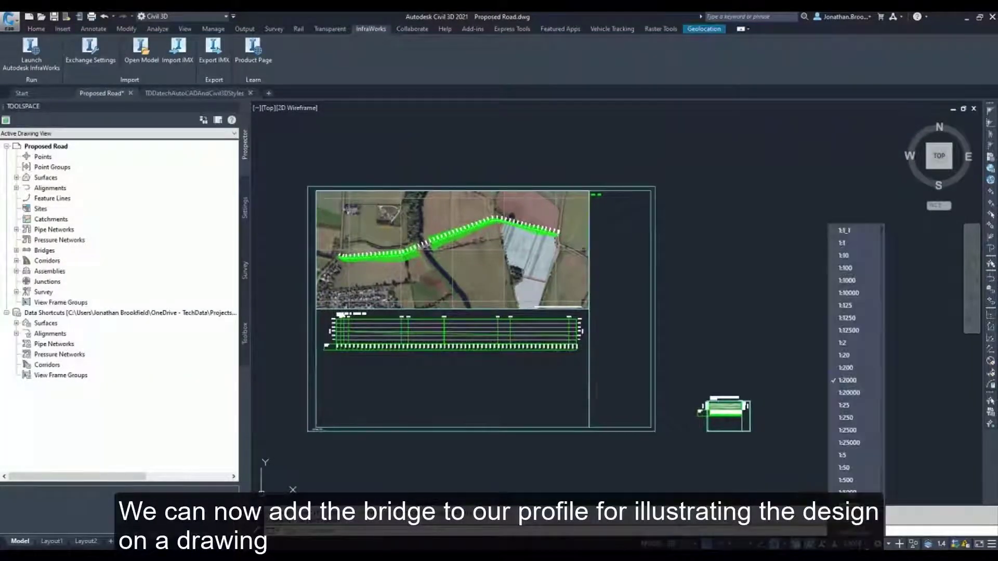
left_click(850, 419)
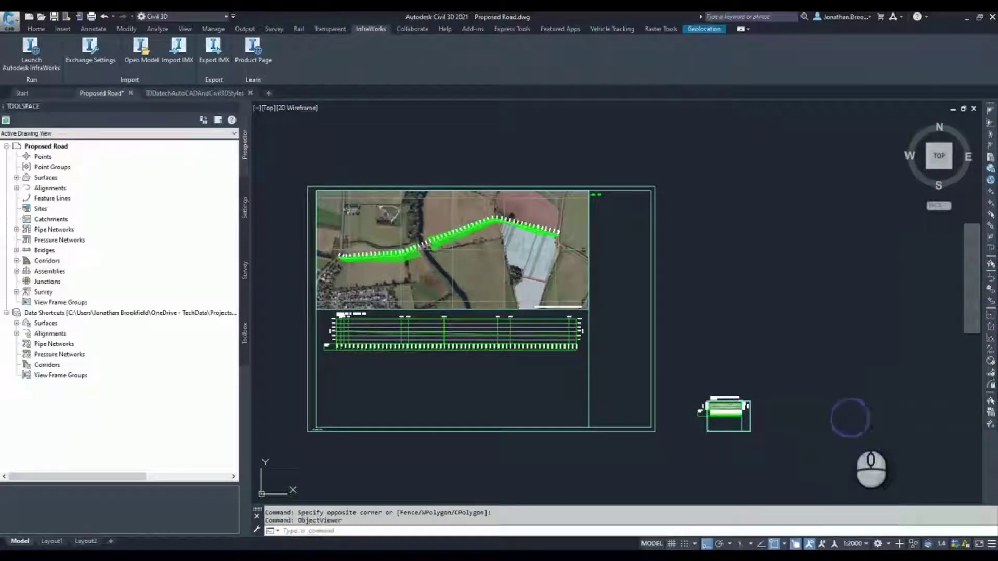
Start Project Objects To Profile View on the road's profile view and pick a bridge pier.
scroll(749, 418, "up", 5)
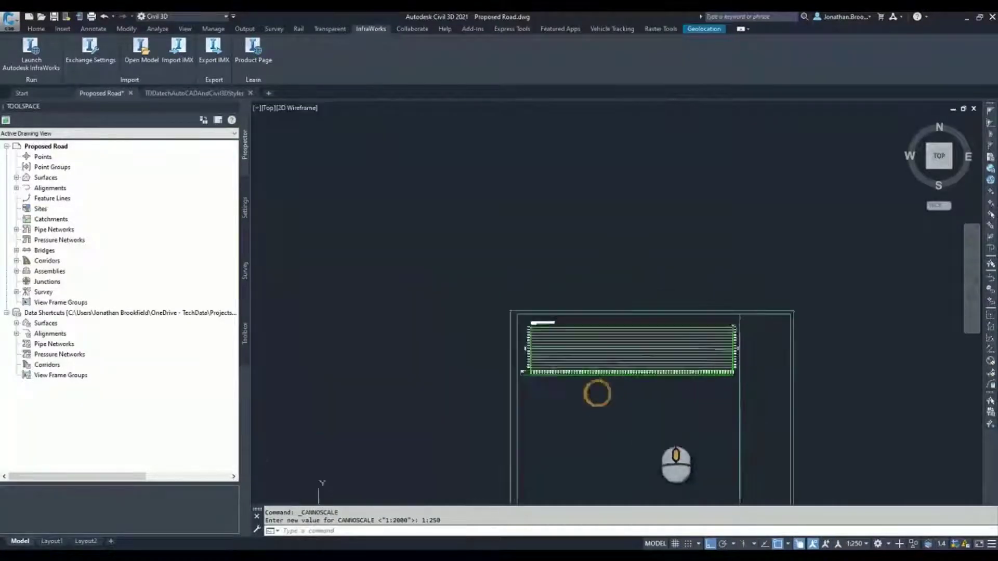
scroll(624, 384, "up", 4)
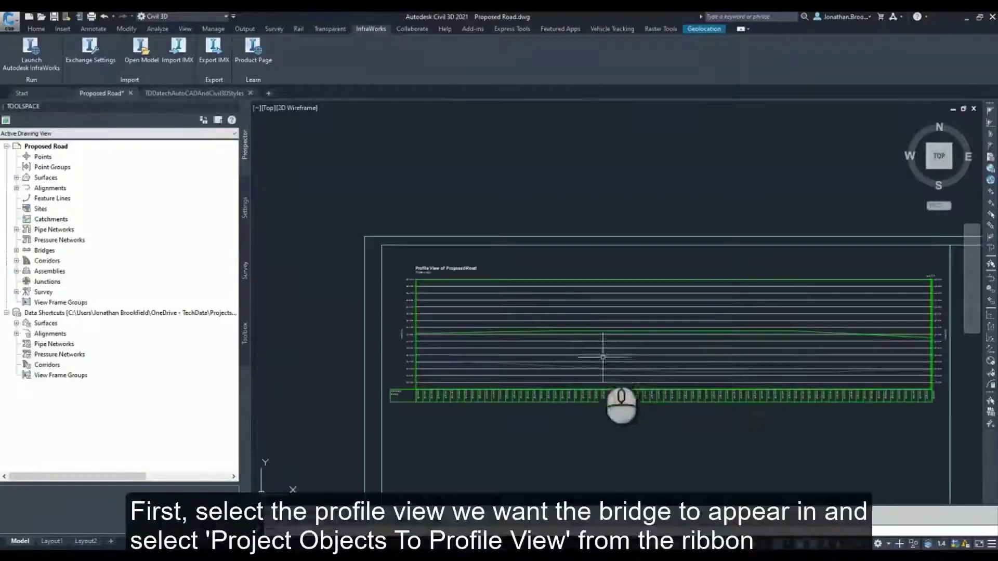
left_click(567, 281)
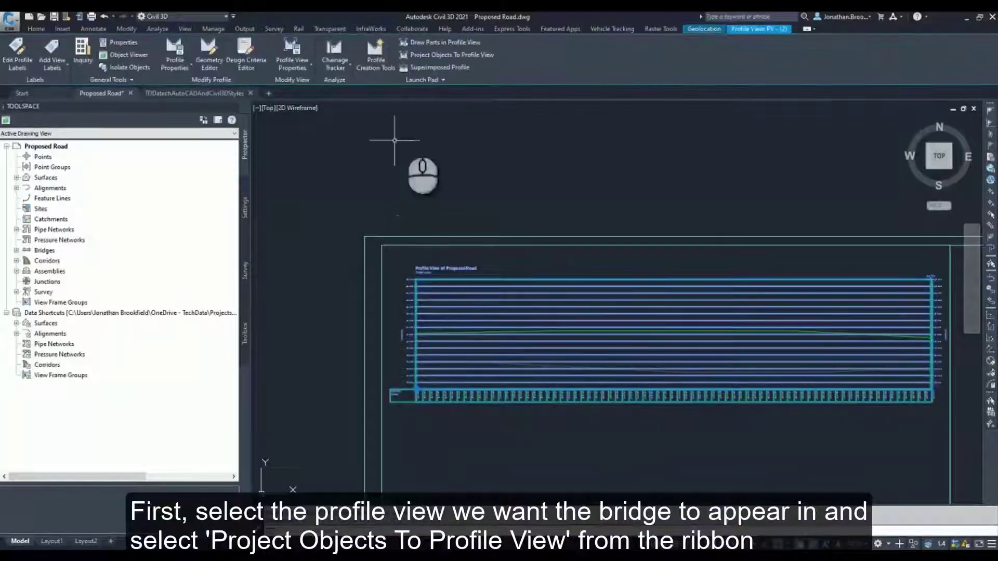
left_click(430, 55)
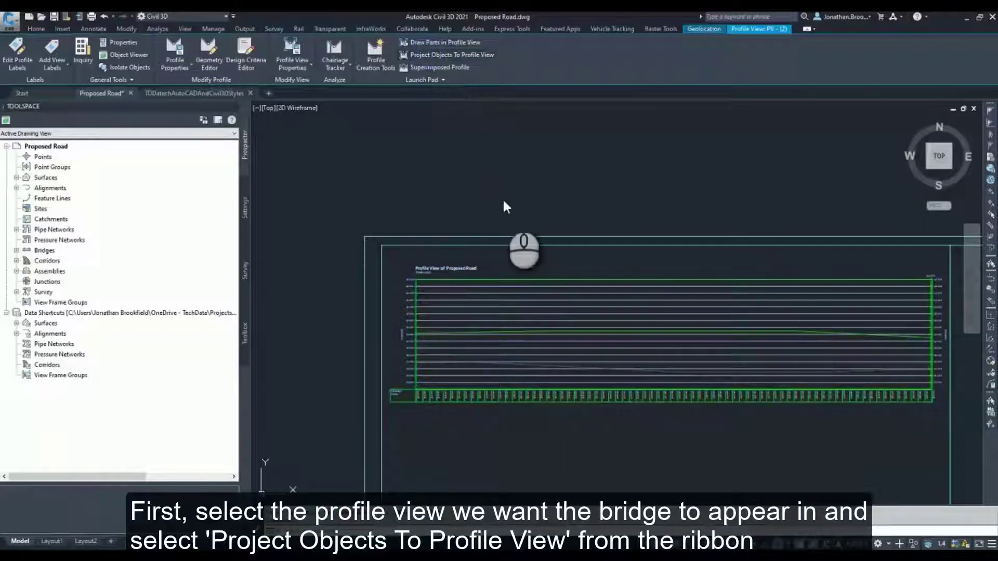
scroll(483, 208, "down", 5)
scroll(497, 212, "up", 8)
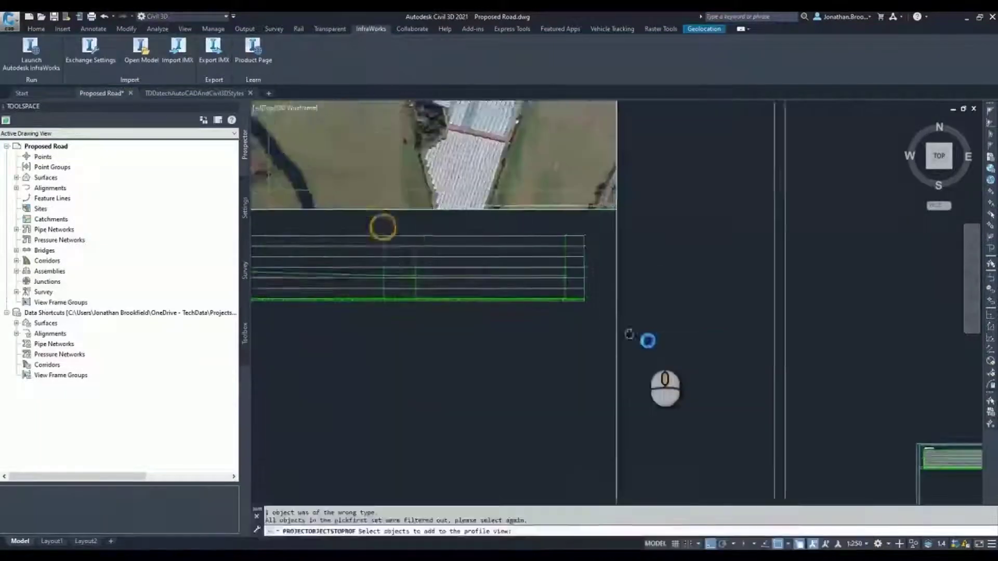
scroll(455, 332, "up", 6)
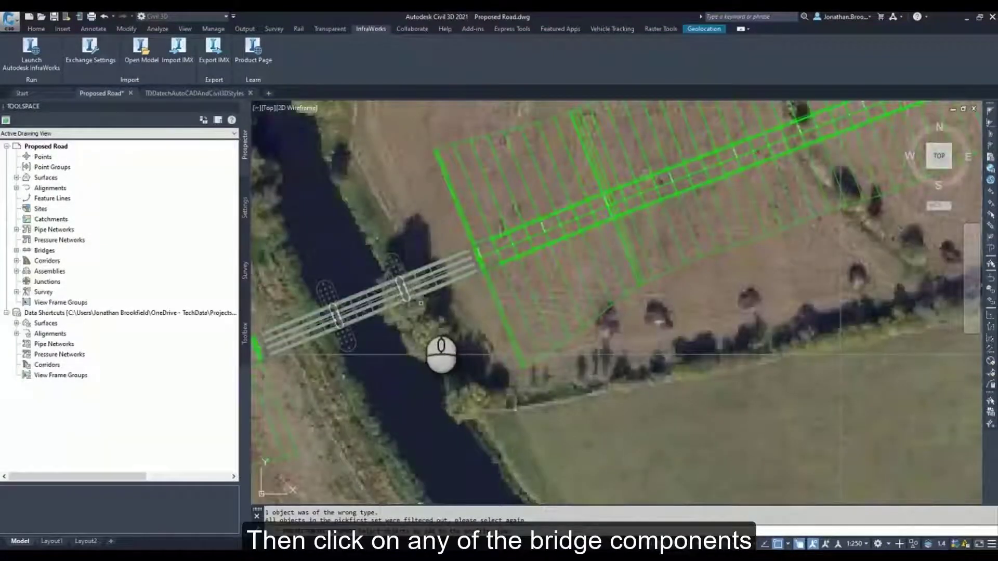
left_click(420, 305)
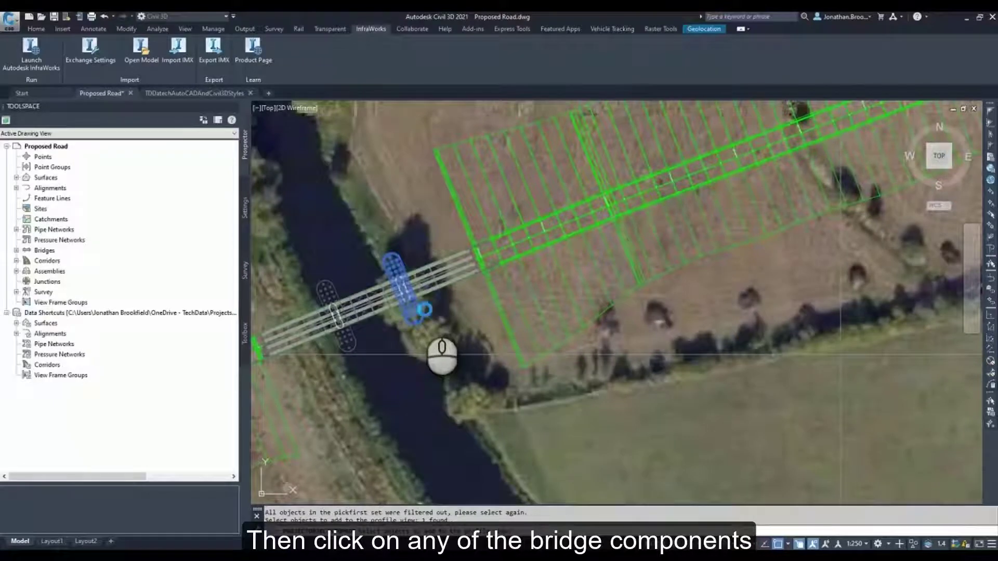
key("Return")
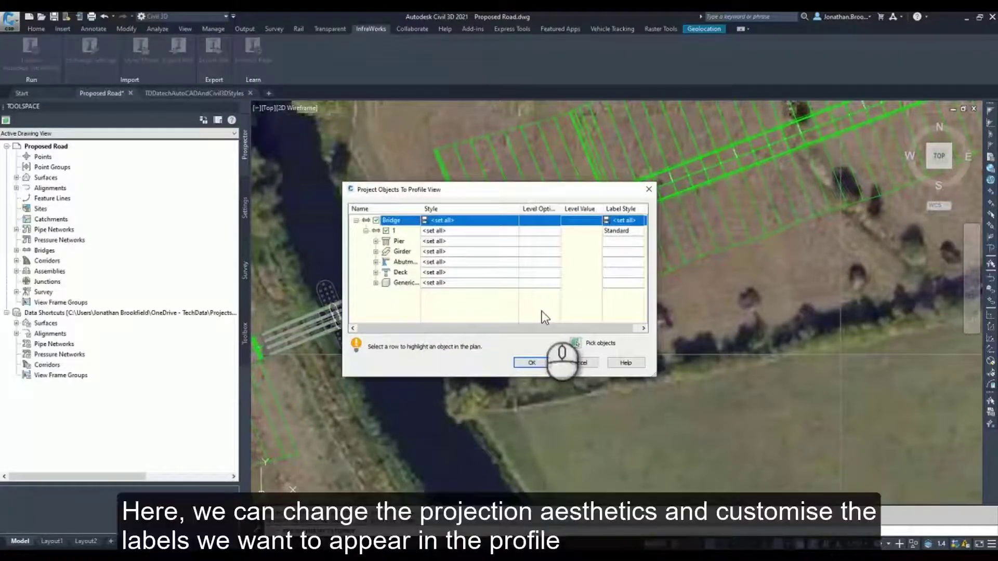
Assign TDD-BridgeProjectionStyle to all bridge components and project them into the profile view.
left_click(492, 227)
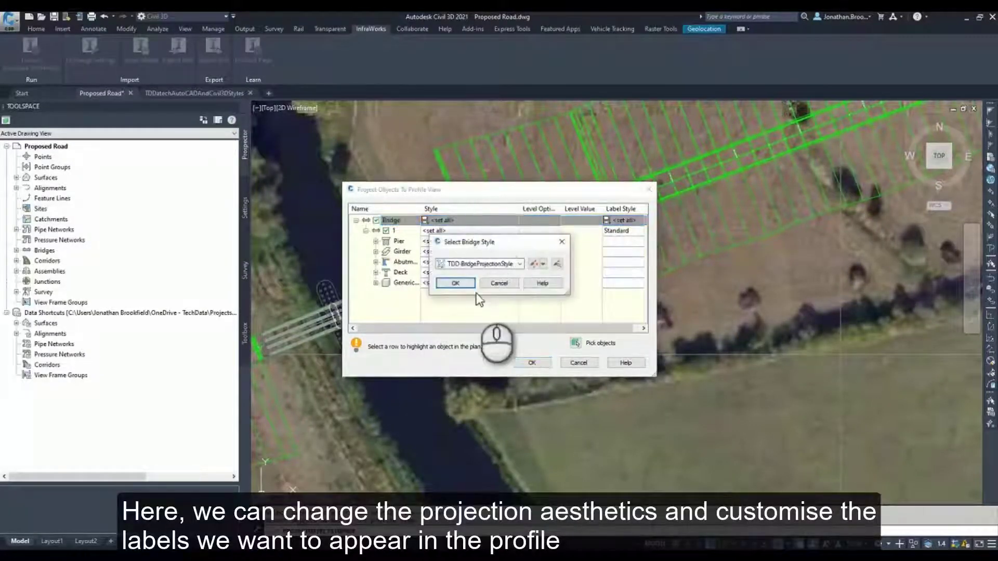
left_click(456, 285)
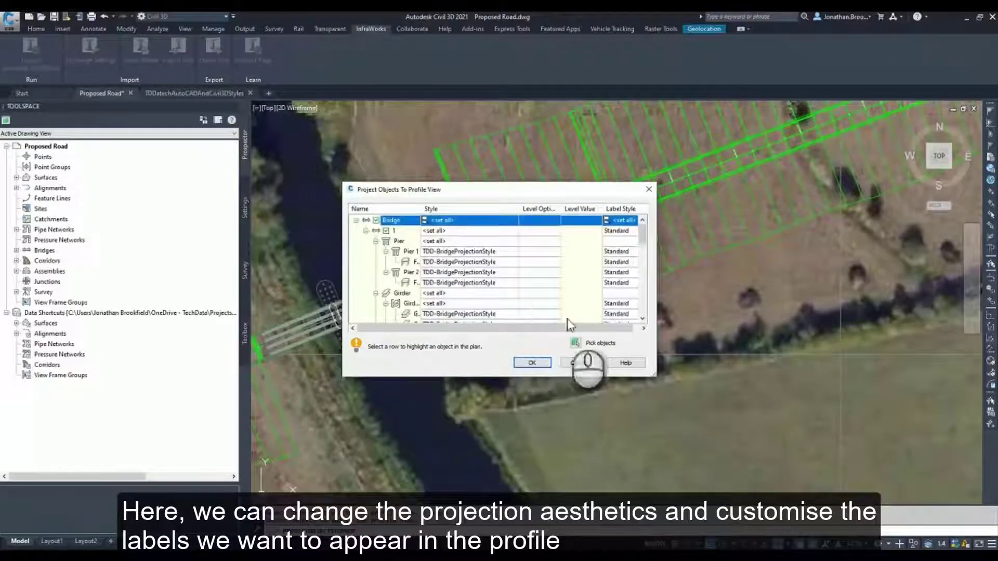
scroll(416, 278, "down", 5)
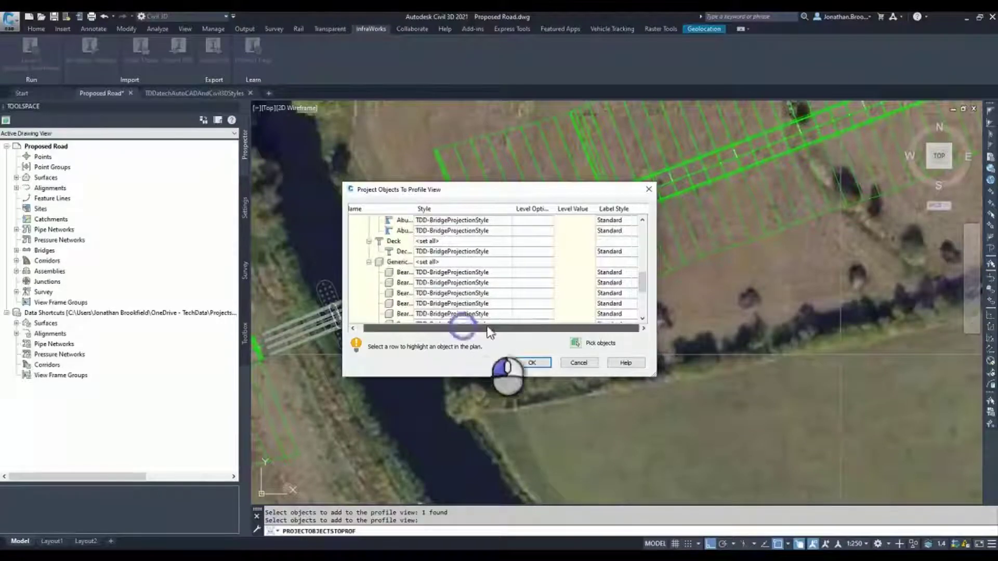
scroll(583, 281, "up", 5)
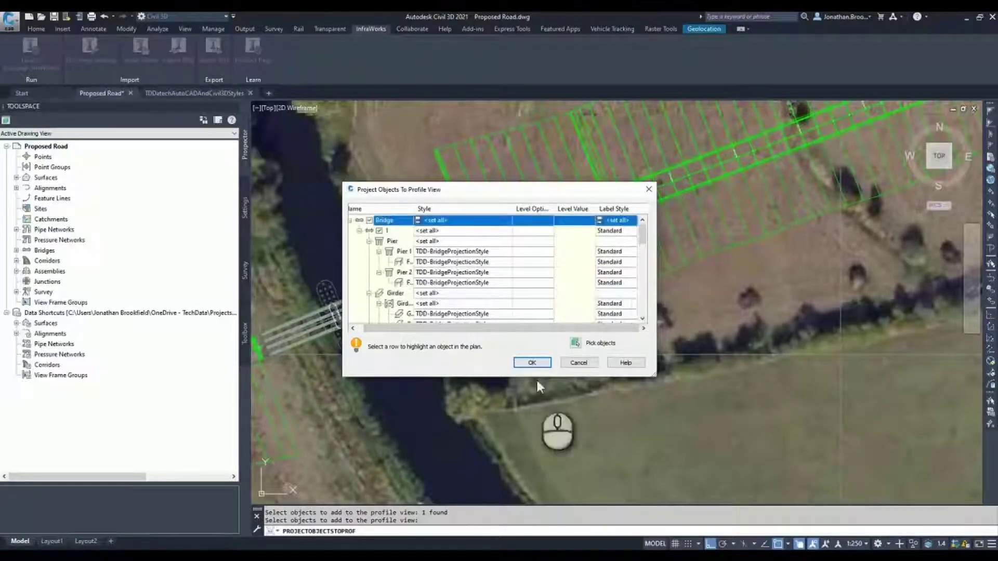
left_click(532, 362)
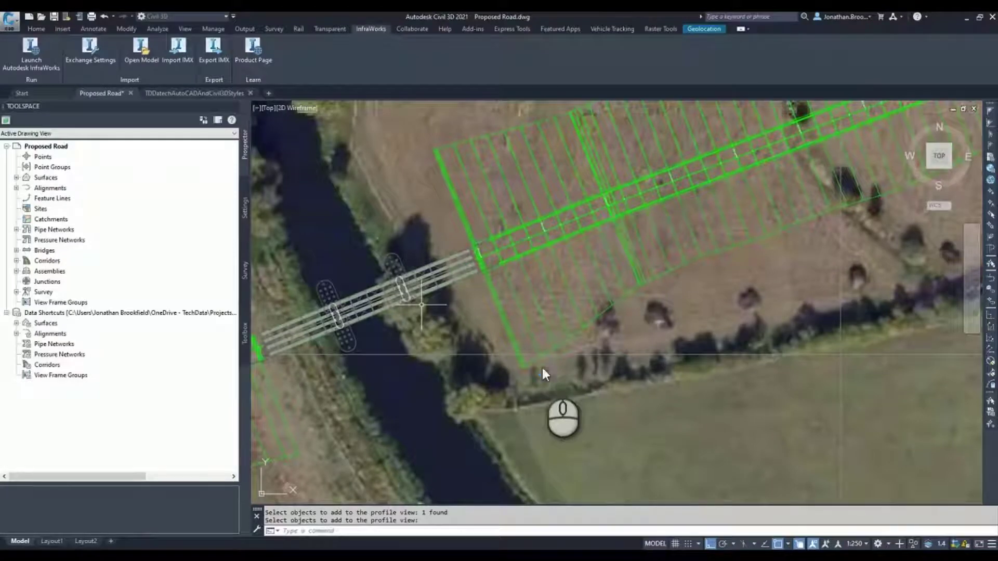
Stretch the profile view's bottom edge down by 10 so the bridge piers and foundations fit.
scroll(541, 366, "down", 6)
scroll(657, 469, "up", 3)
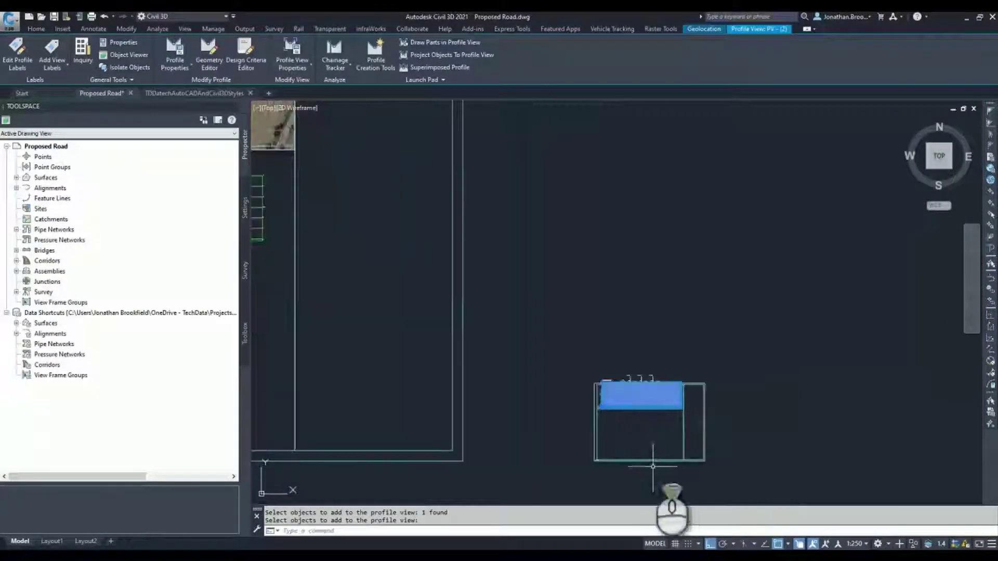
scroll(657, 469, "down", 4)
right_click(643, 338)
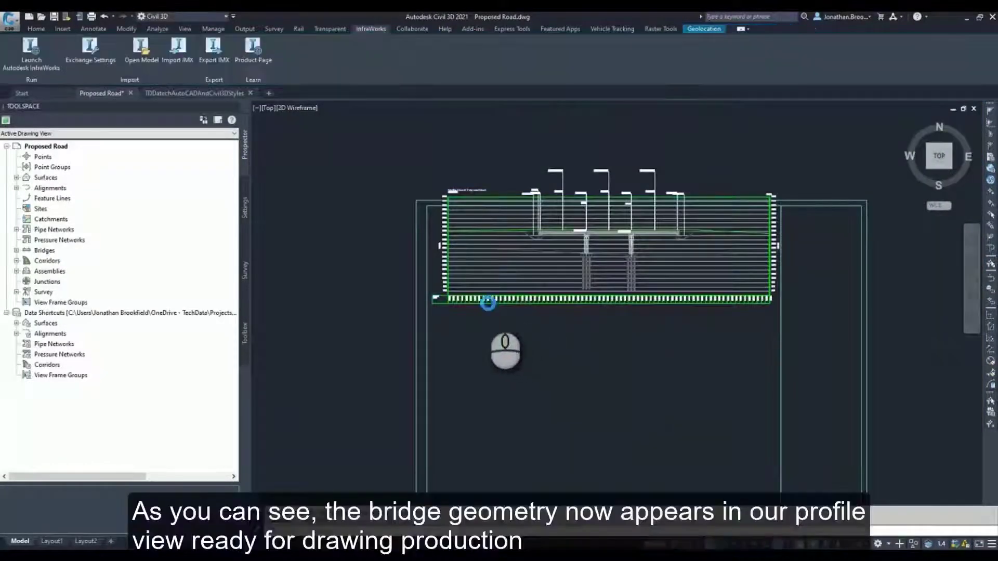
scroll(489, 300, "up", 2)
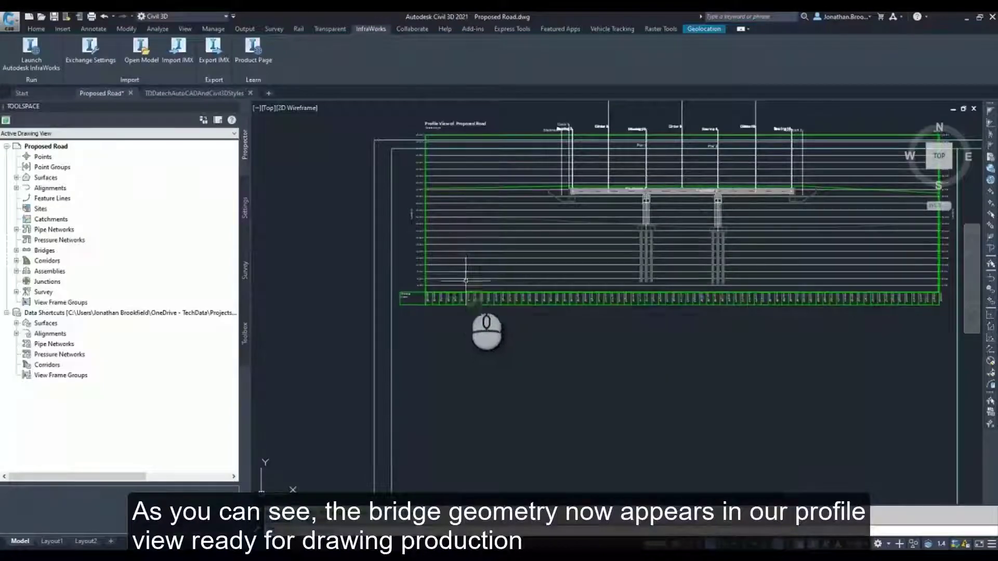
left_click(425, 300)
left_click(425, 295)
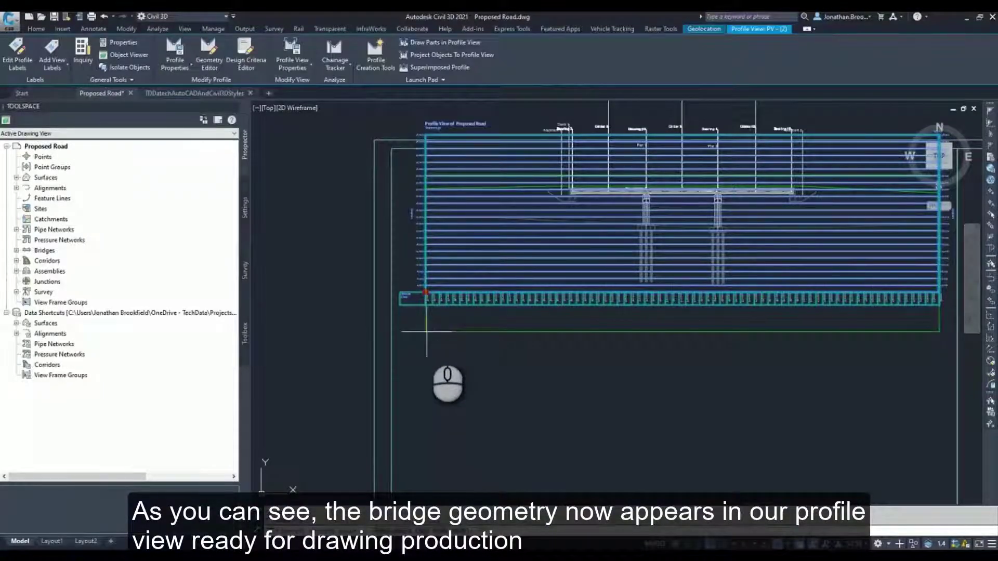
type("10")
key("Return")
key("Escape")
Zoom and pan to inspect the projected bridge abutments, piers, girders and foundations in the profile view.
scroll(595, 183, "up", 3)
scroll(595, 183, "up", 2)
middle_click_drag(595, 183, 595, 112)
scroll(584, 285, "up", 2)
scroll(616, 255, "down", 4)
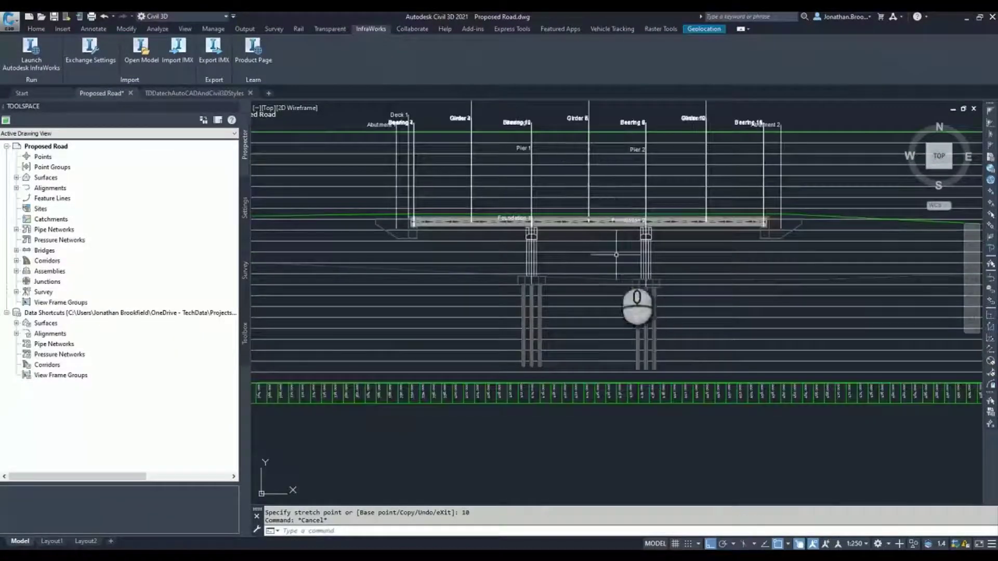